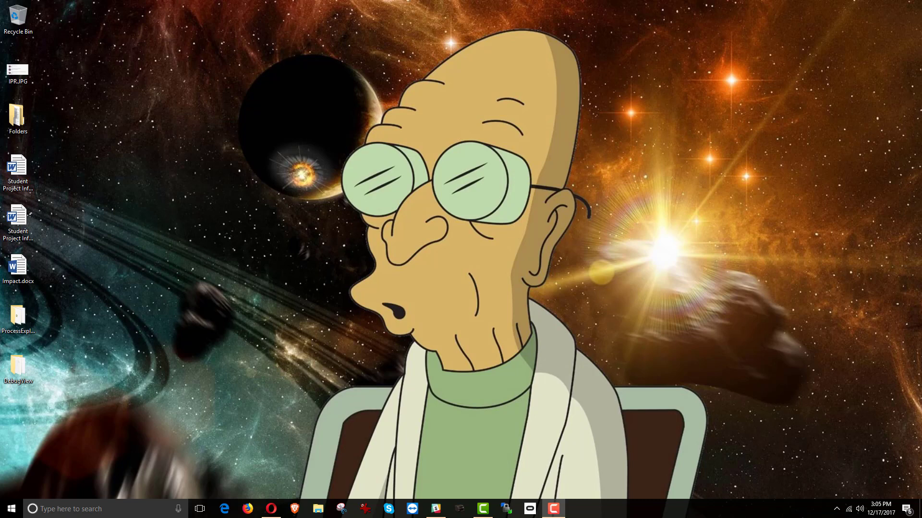
Open Command Prompt and list the running processes page by page with tasklist | more.
left_click(115, 509)
type("cmd")
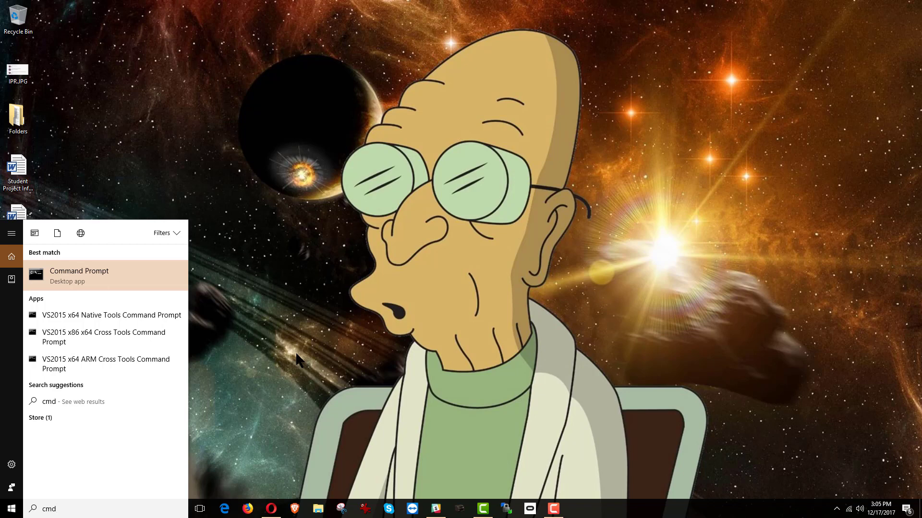
key("Return")
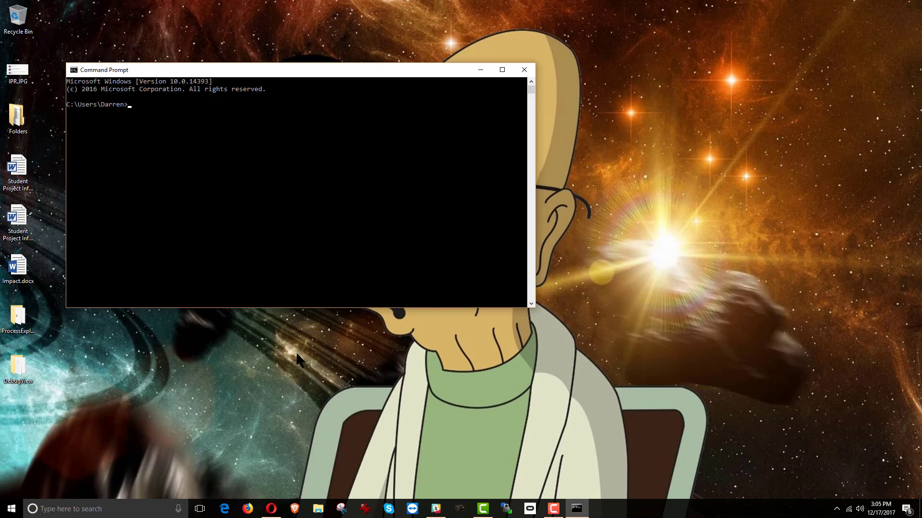
type("tasklist |")
type("more")
key("Return")
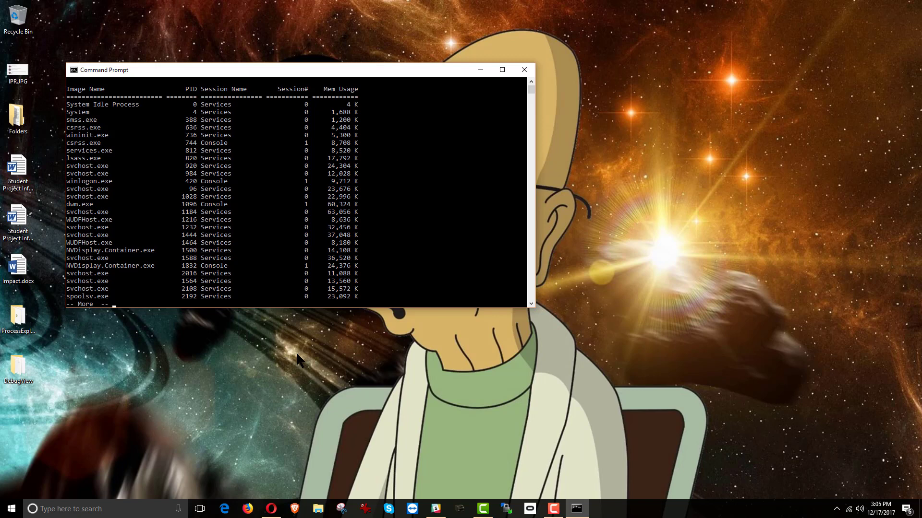
Read through the paged process list to its end, checking image names, PIDs and session names.
key("Return")
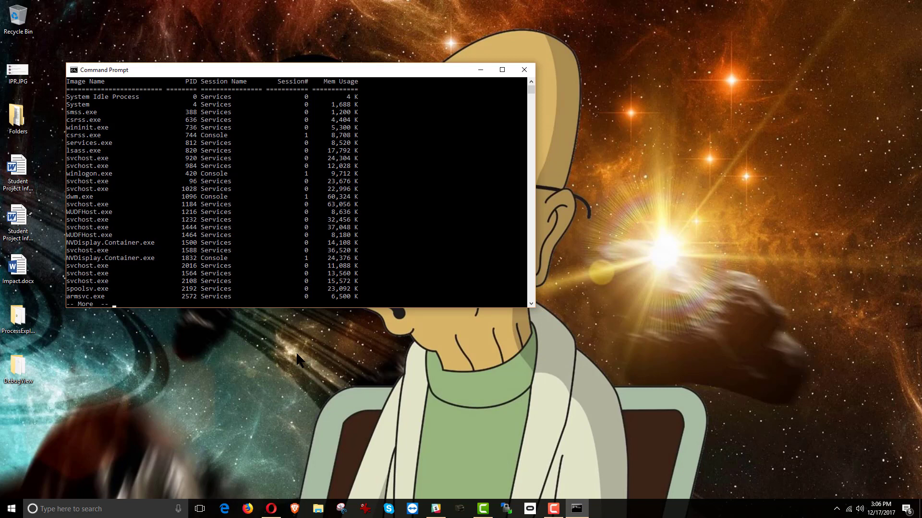
key("space")
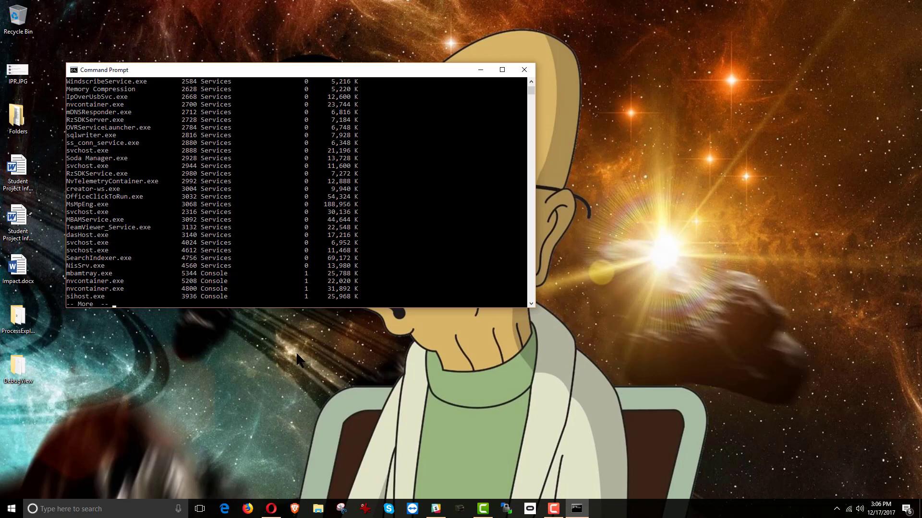
key("Return")
key("Return")
key("Return")
key("Return")
key("Return")
key("Return")
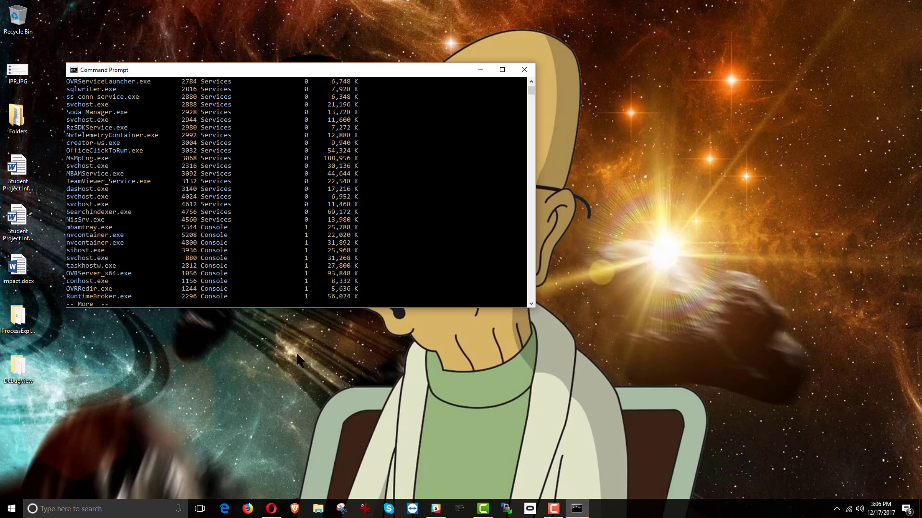
key("Return")
key("Return")
key("Return")
key("Return")
key("Return")
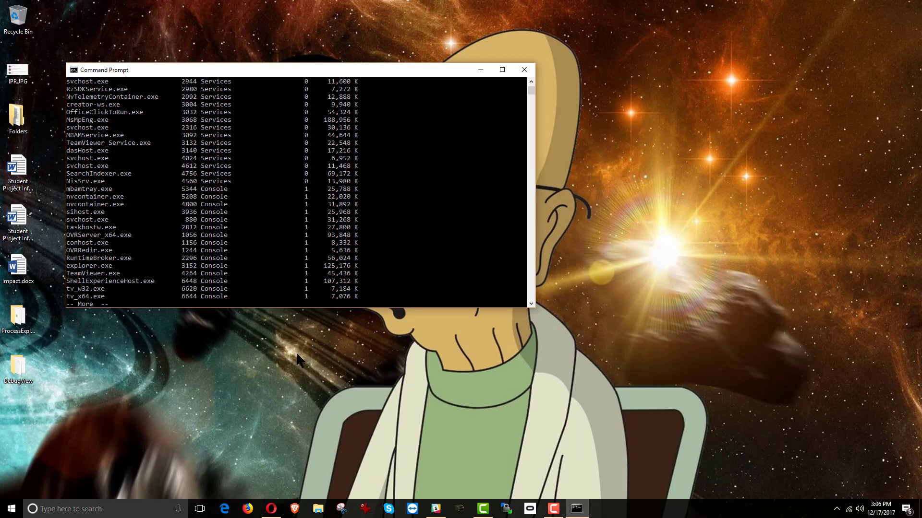
key("space")
key("space")
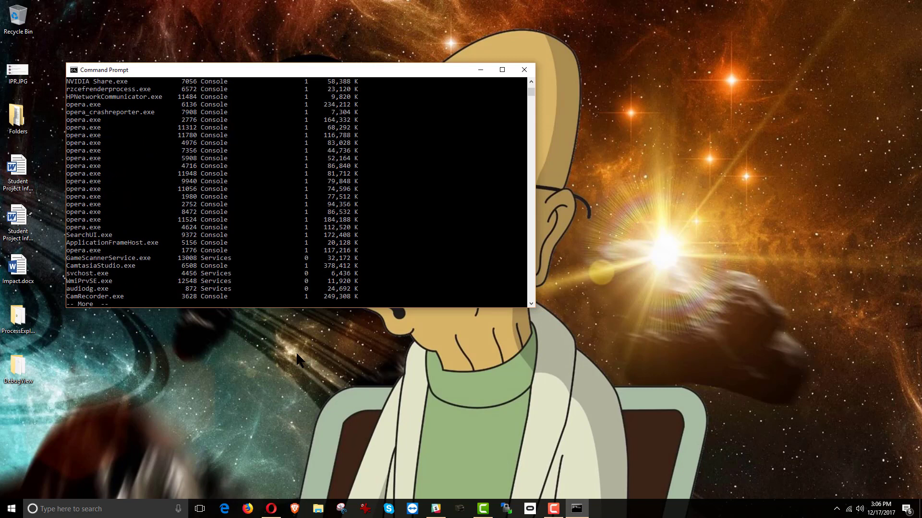
key("space")
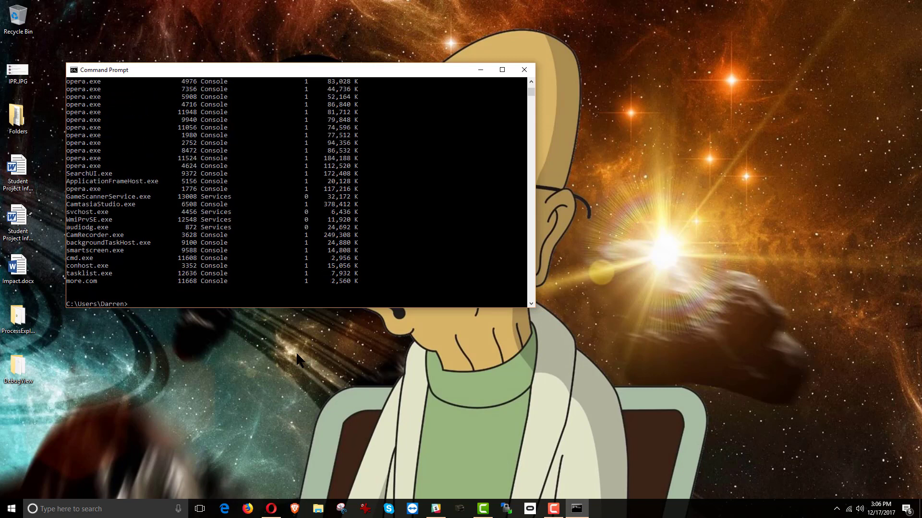
Rerun tasklist without piping it to more, so the whole process list prints at once.
key("Up")
key("BackSpace")
key("BackSpace")
key("BackSpace")
key("BackSpace")
key("BackSpace")
key("BackSpace")
key("BackSpace")
key("Return")
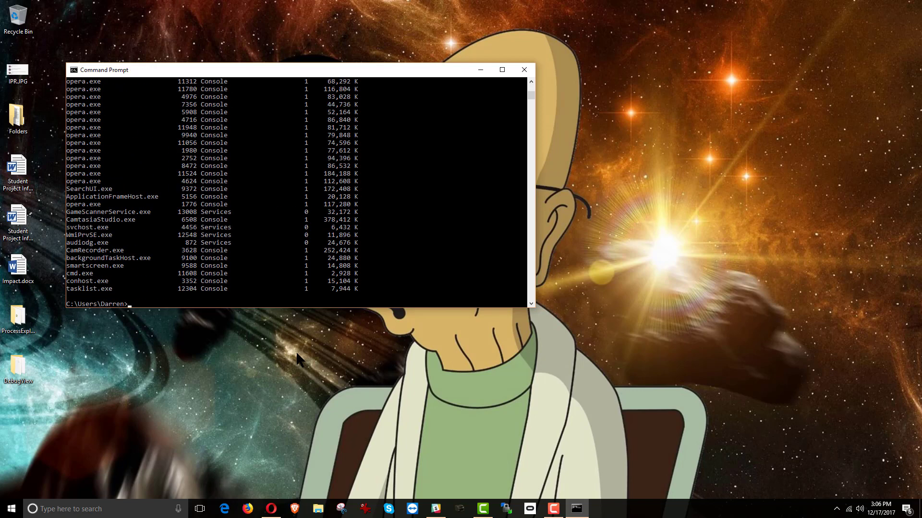
Run tasklist | more again and page through the process list to the end.
key("Up")
key("Up")
key("Return")
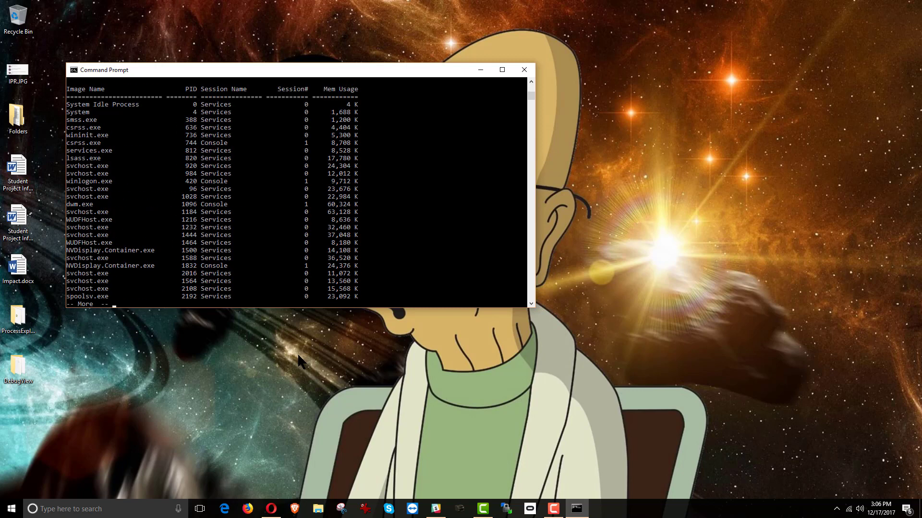
key("Return")
key("Return")
key("Return")
key("Return")
key("Return")
key("Return")
key("space")
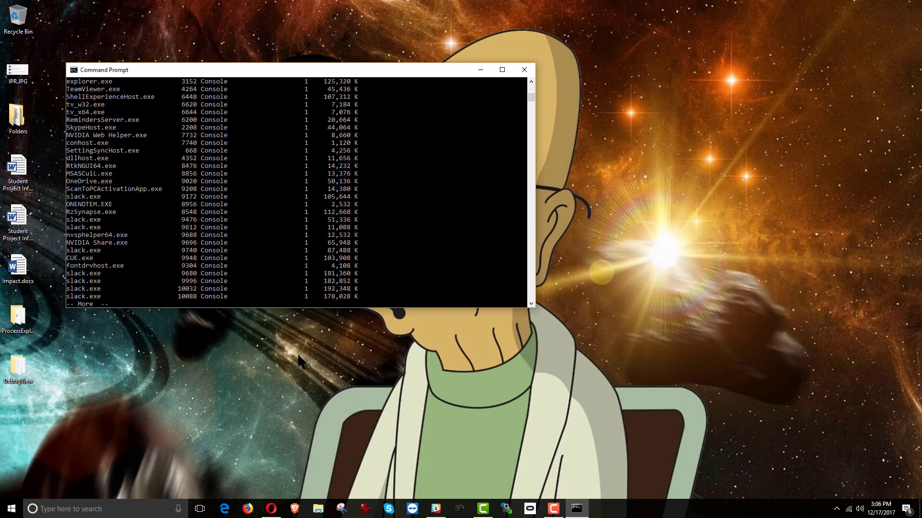
key("space")
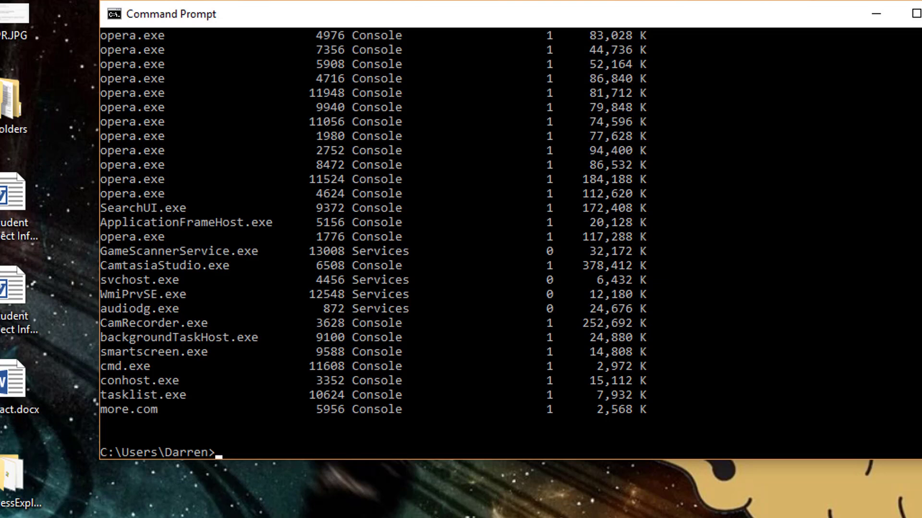
Try to terminate GameScannerService.exe by its process ID with taskkill /PID 13008.
type("taskkill")
type("/")
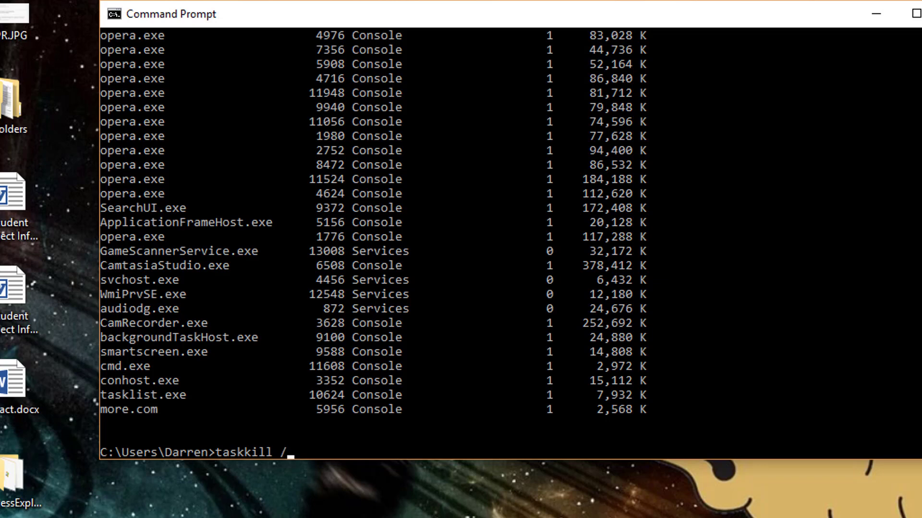
type("PID")
type("13008")
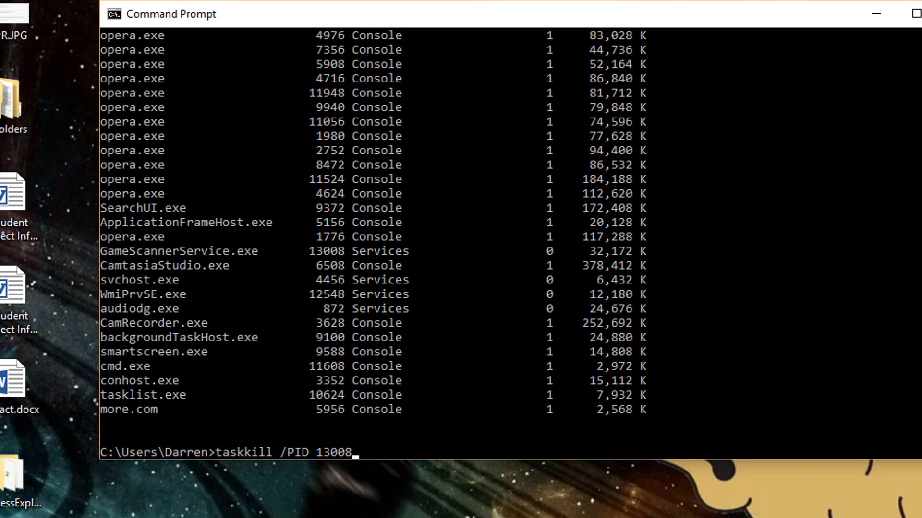
key("Return")
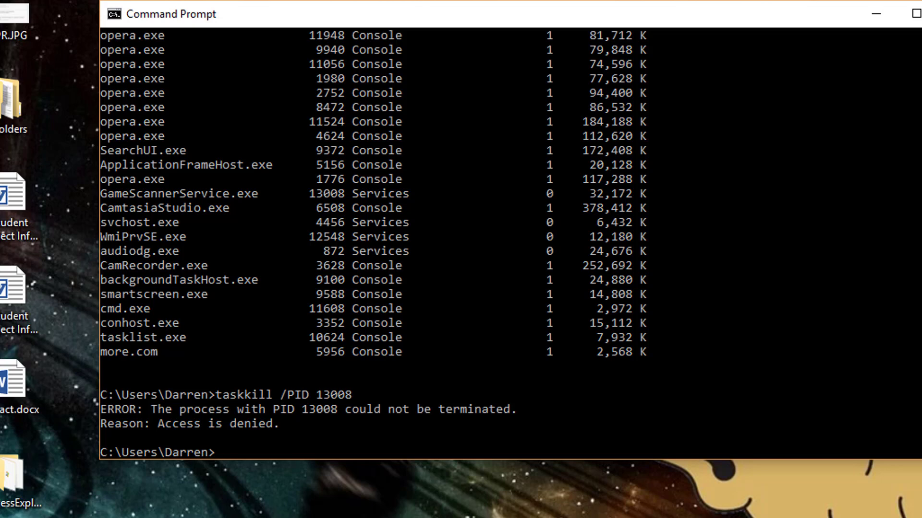
Try to force-terminate the process and its child processes with taskkill /PID 13008 /T /F.
key("Up")
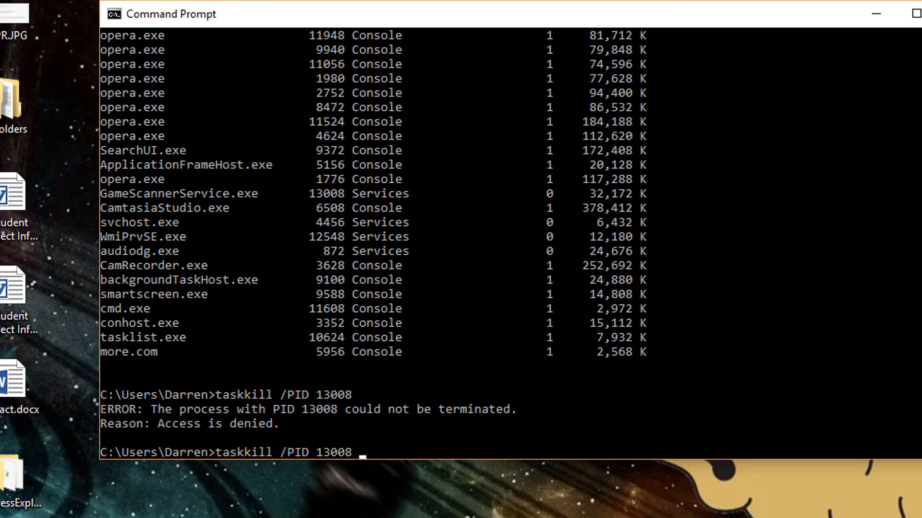
type("/T /F")
key("Return")
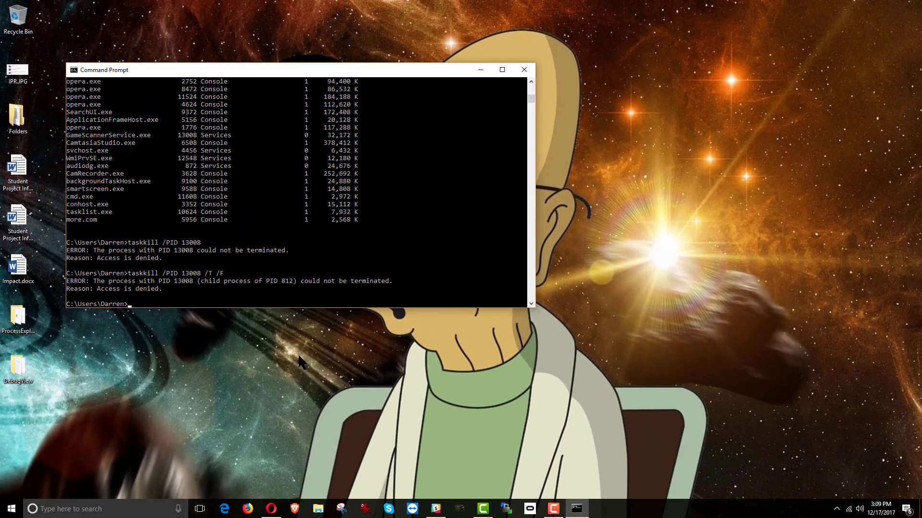
Open the ProcessExplorer folder from the desktop and launch procexp64.exe.
double_click(21, 318)
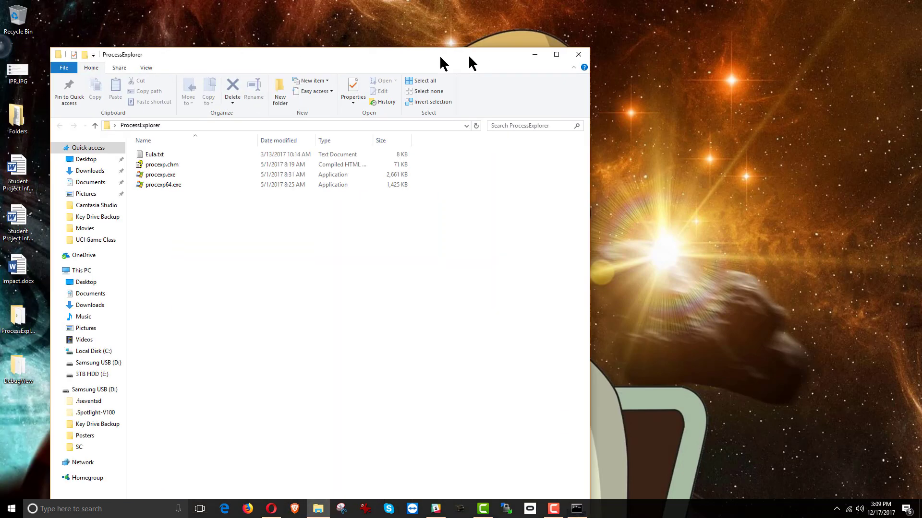
left_click_drag(495, 45, 538, 33)
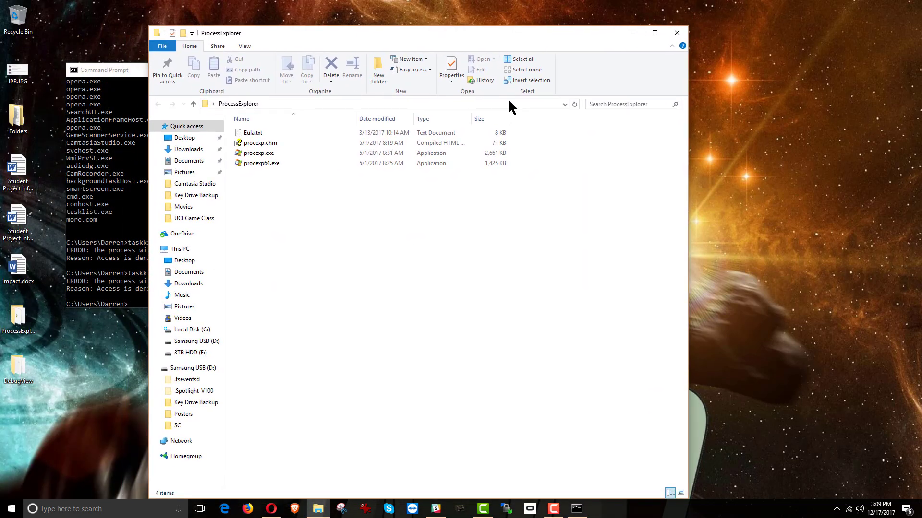
double_click(263, 162)
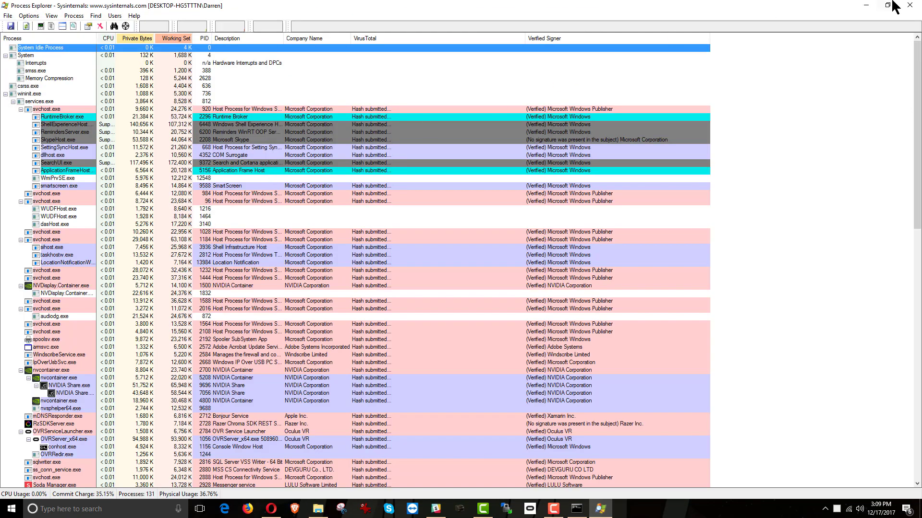
Close Process Explorer and relaunch procexp64.exe as administrator.
left_click(910, 7)
right_click(274, 164)
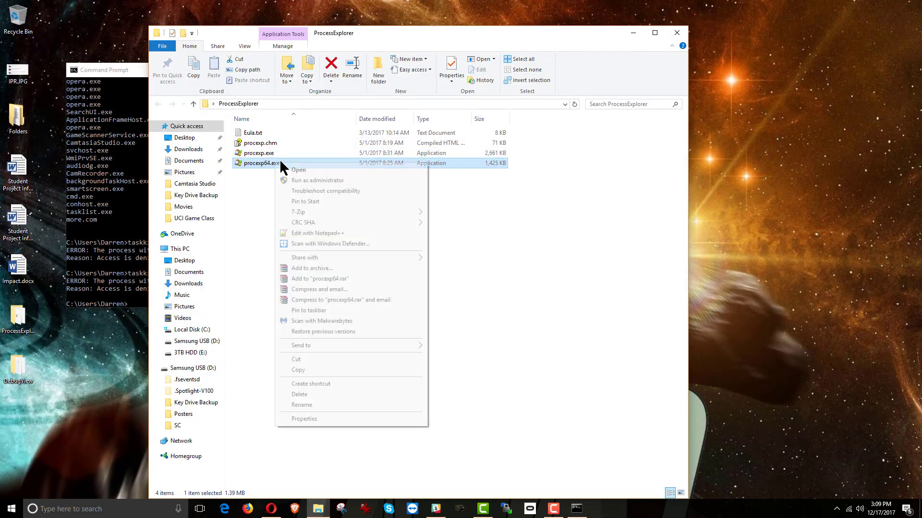
left_click(304, 182)
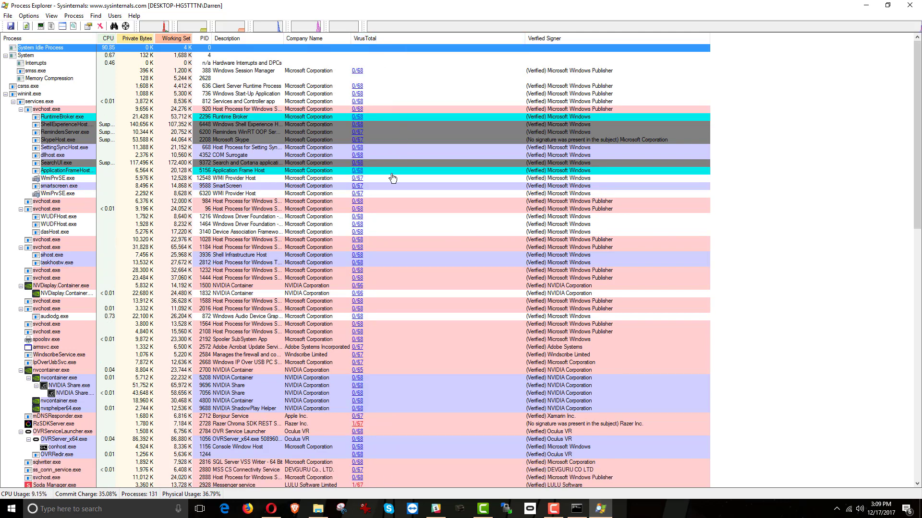
Look over the running processes and sort them by Verified Signer.
scroll(392, 183, "down", 7)
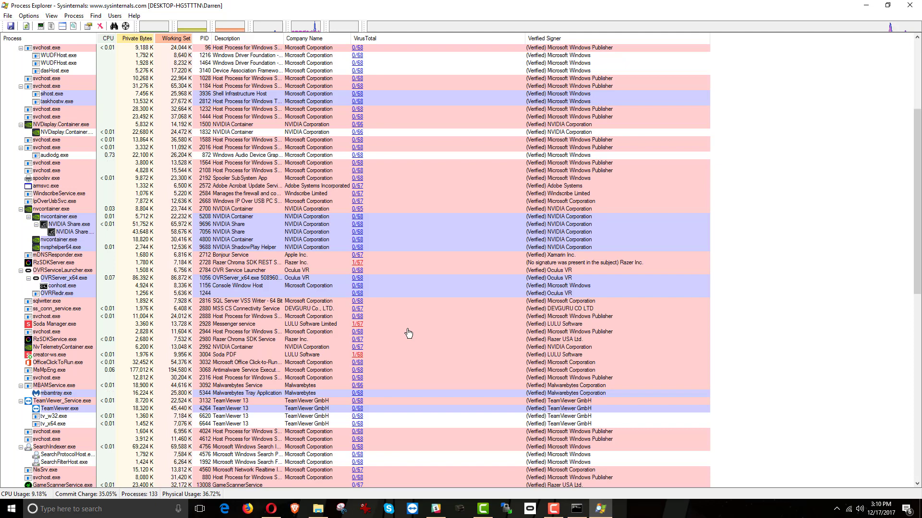
scroll(408, 333, "up", 7)
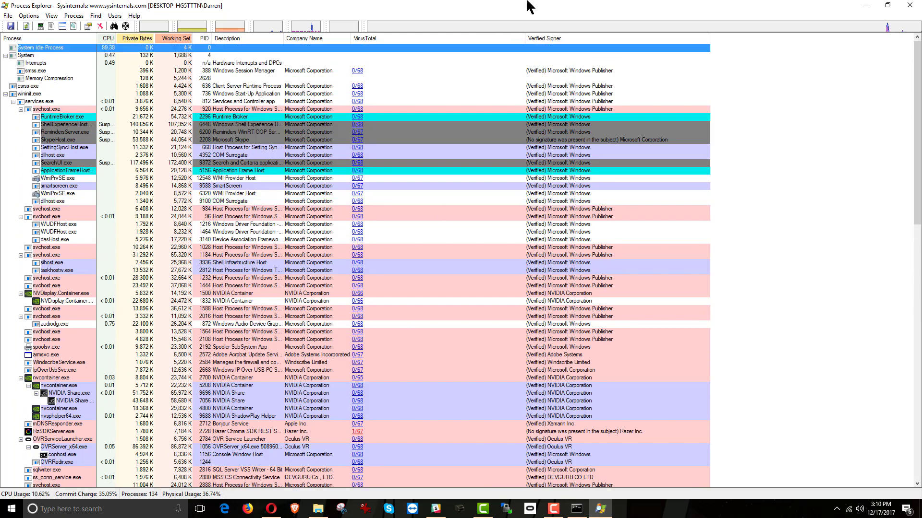
left_click(547, 38)
left_click(548, 38)
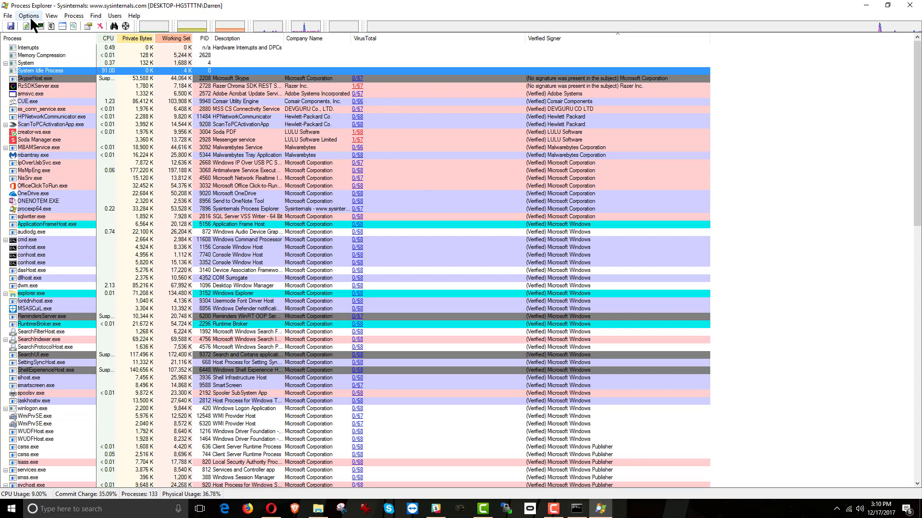
Switch the process list back to the process tree and select services.exe.
left_click(51, 15)
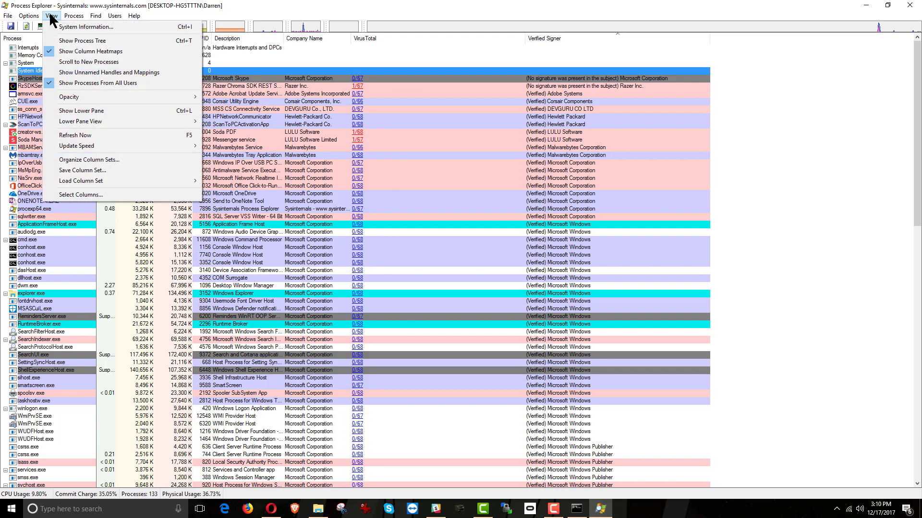
left_click(60, 41)
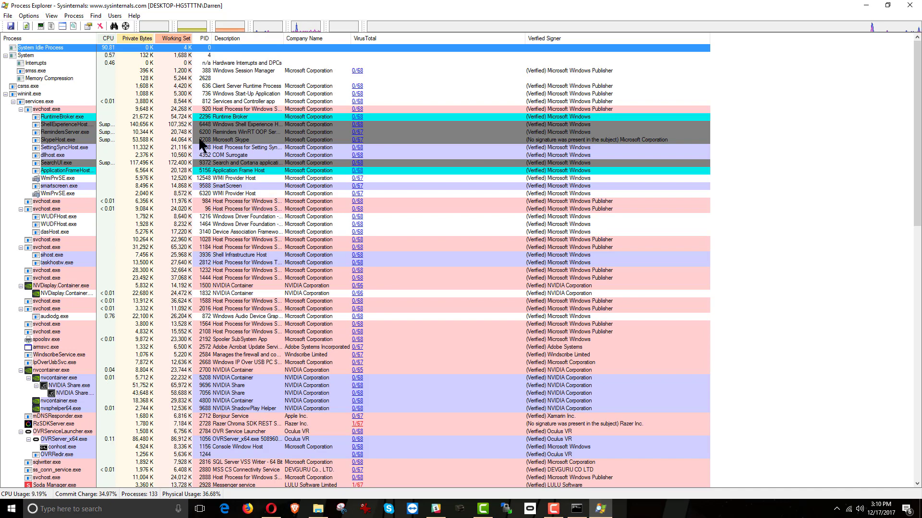
left_click(37, 102)
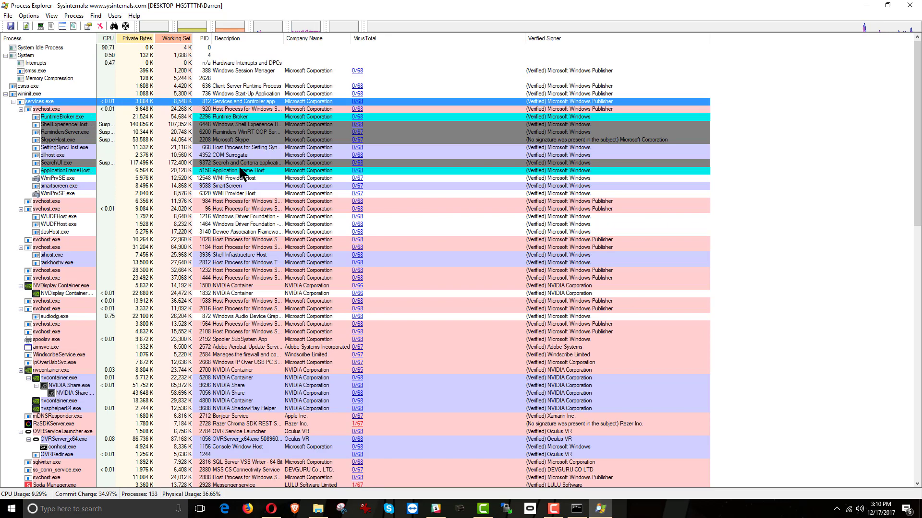
Check the taskkill output in Command Prompt for the parent process ID, and return to Process Explorer.
left_click(577, 510)
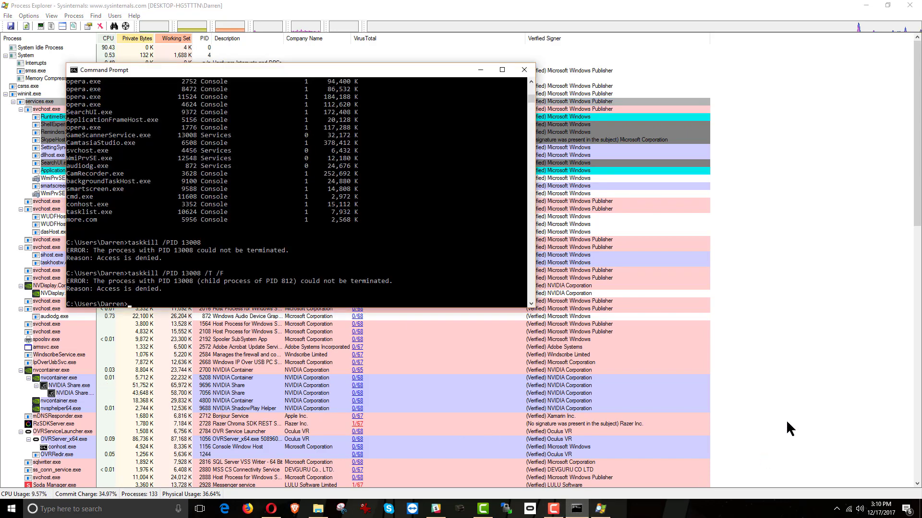
left_click(710, 408)
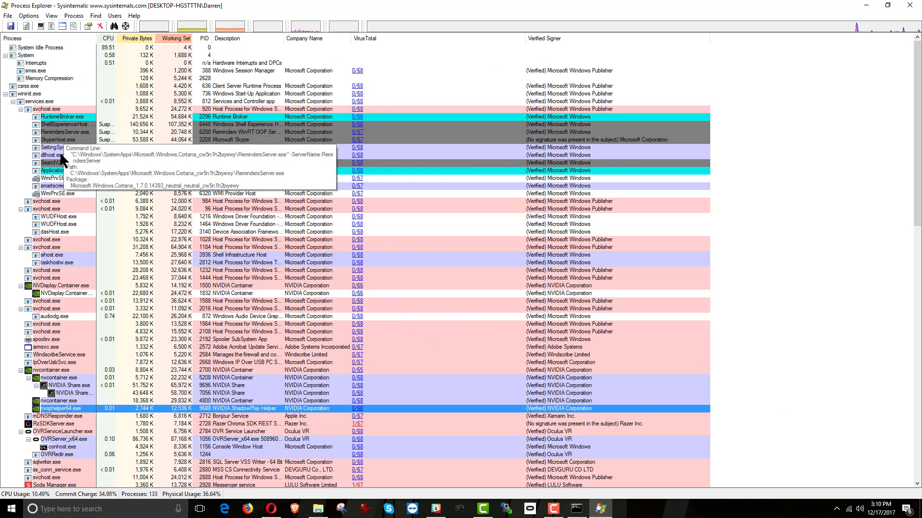
mouse_move(77, 239)
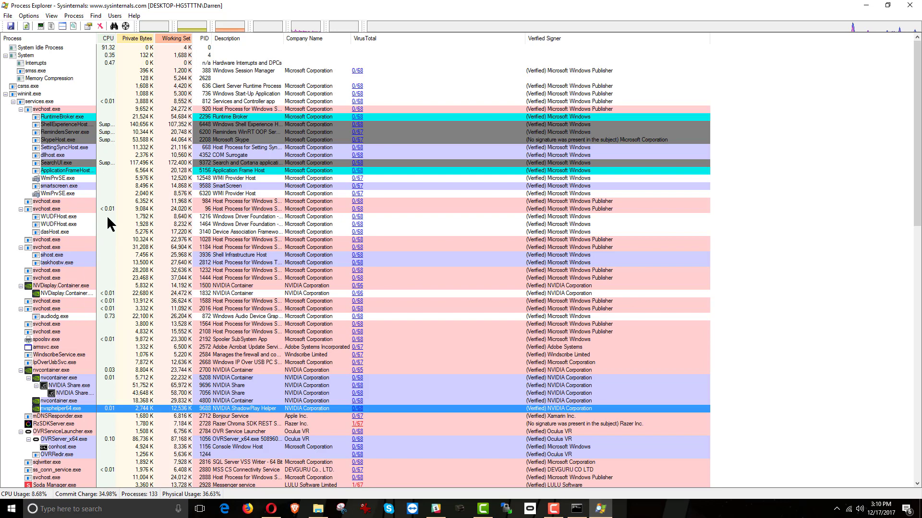
Locate GameScannerService.exe among the child processes of services.exe in the process tree.
scroll(108, 218, "down", 2)
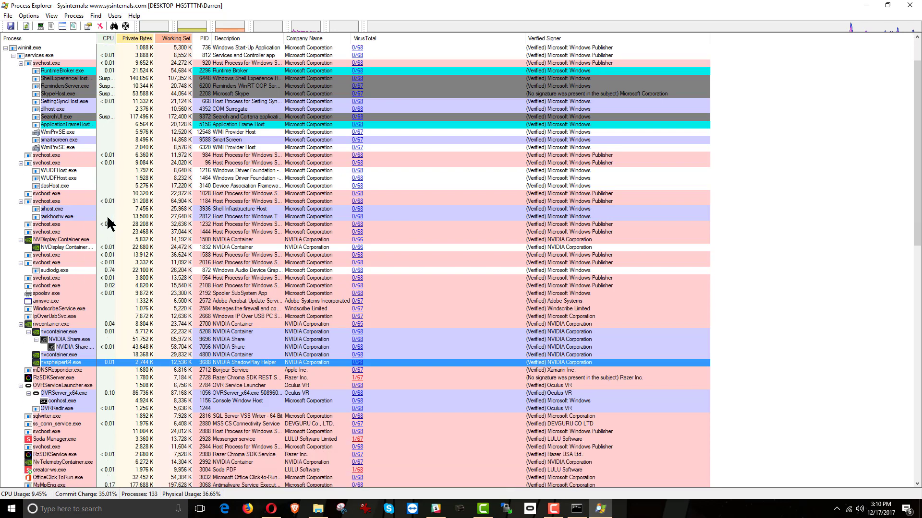
scroll(107, 218, "down", 1)
scroll(108, 223, "down", 3)
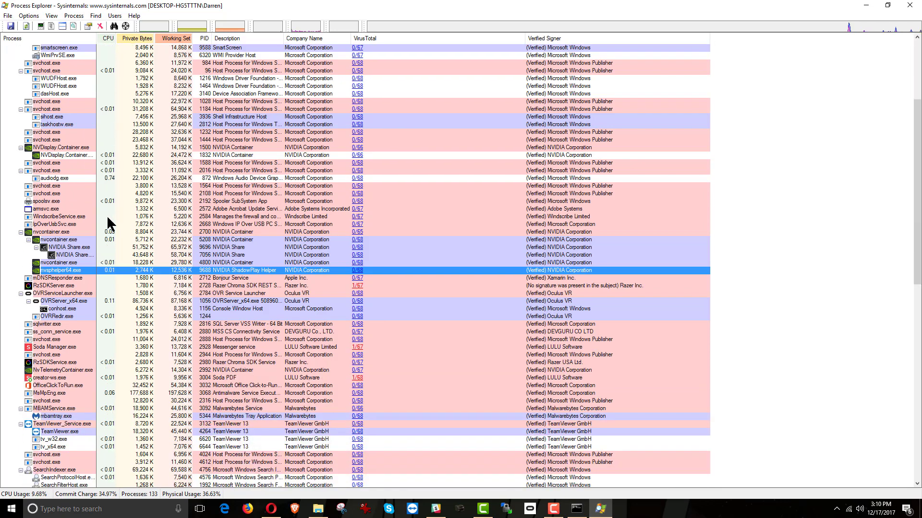
scroll(108, 218, "down", 4)
scroll(108, 219, "down", 3)
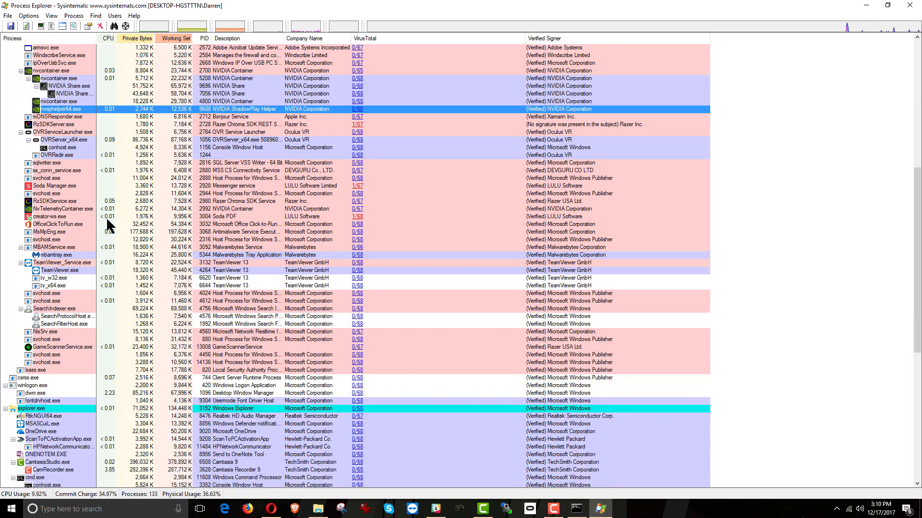
Examine the properties of GameScannerService.exe, including its image details and the strings found in the scan, and close them.
left_click(70, 348)
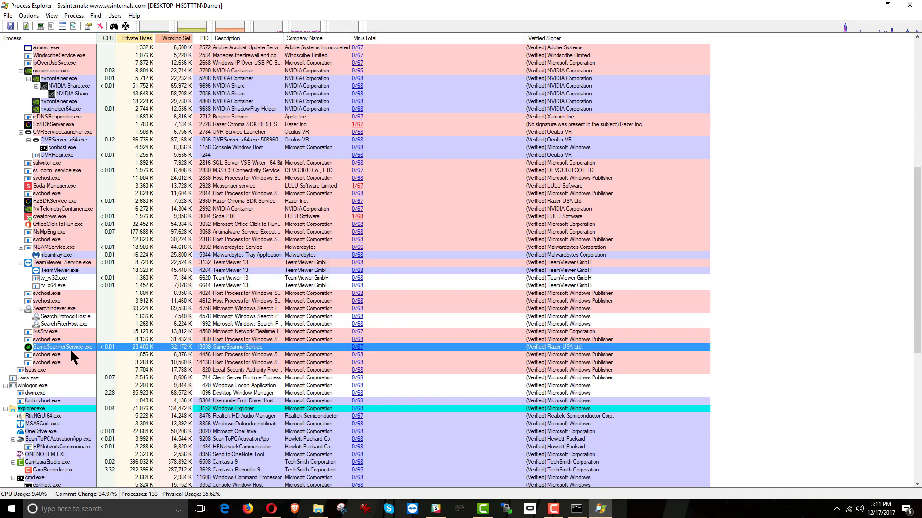
mouse_move(53, 349)
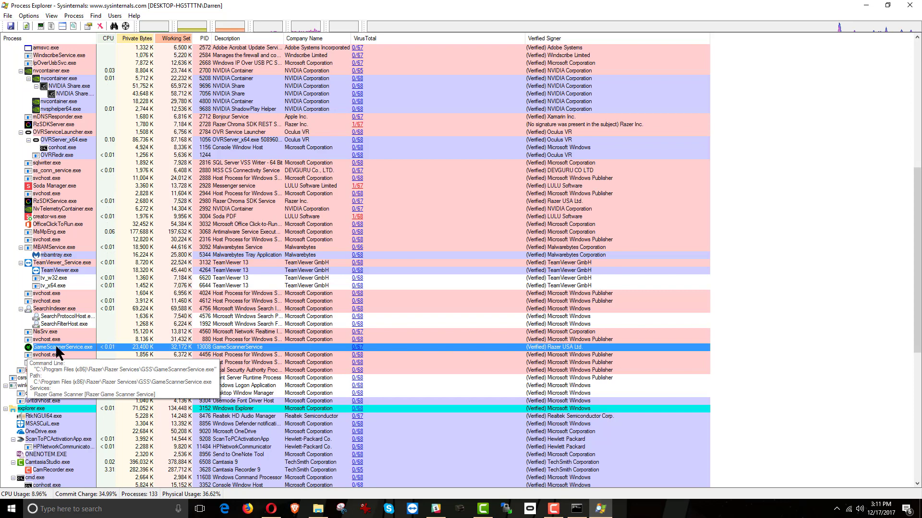
right_click(56, 348)
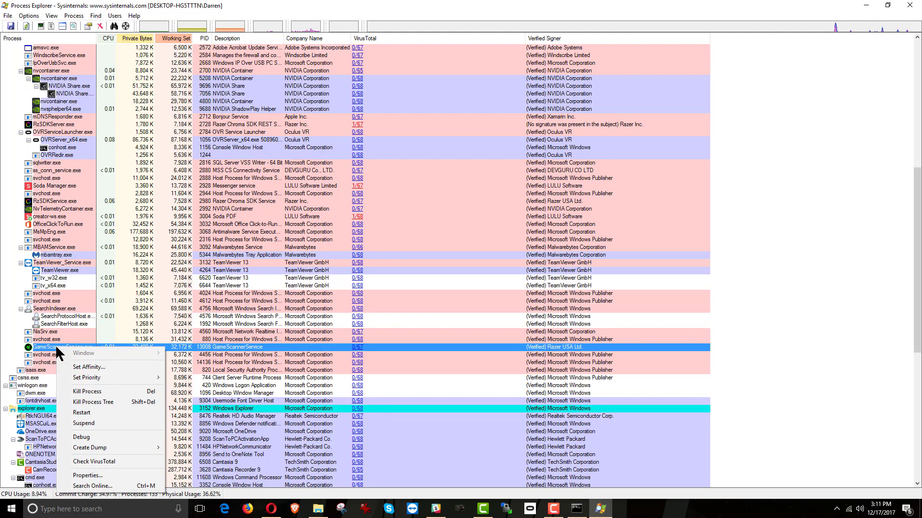
left_click(103, 473)
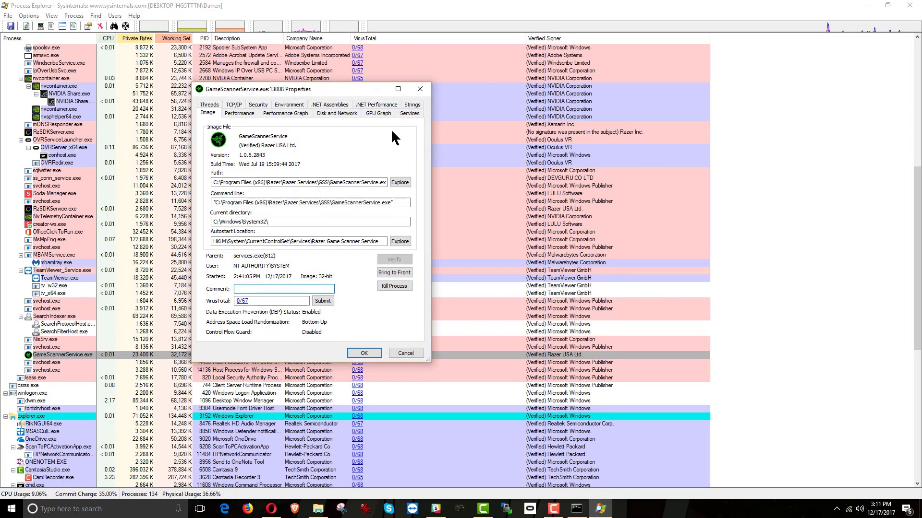
left_click(409, 105)
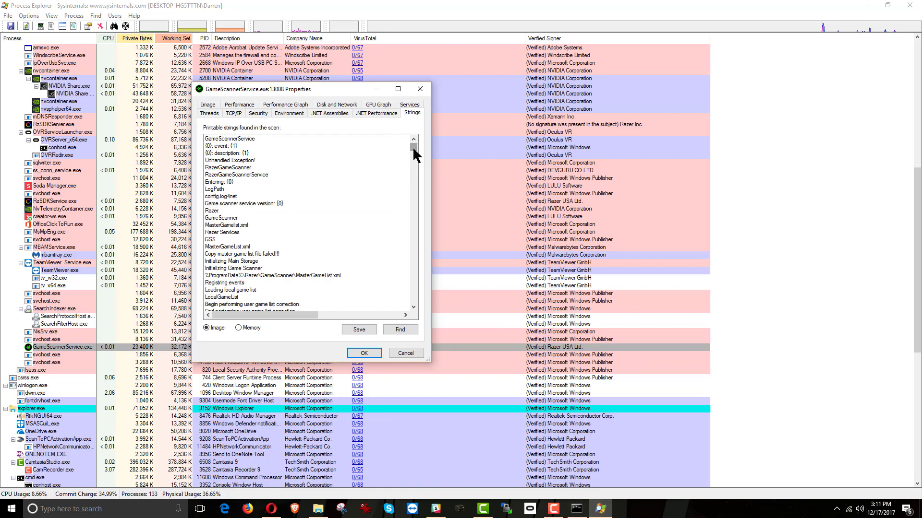
left_click_drag(413, 150, 413, 249)
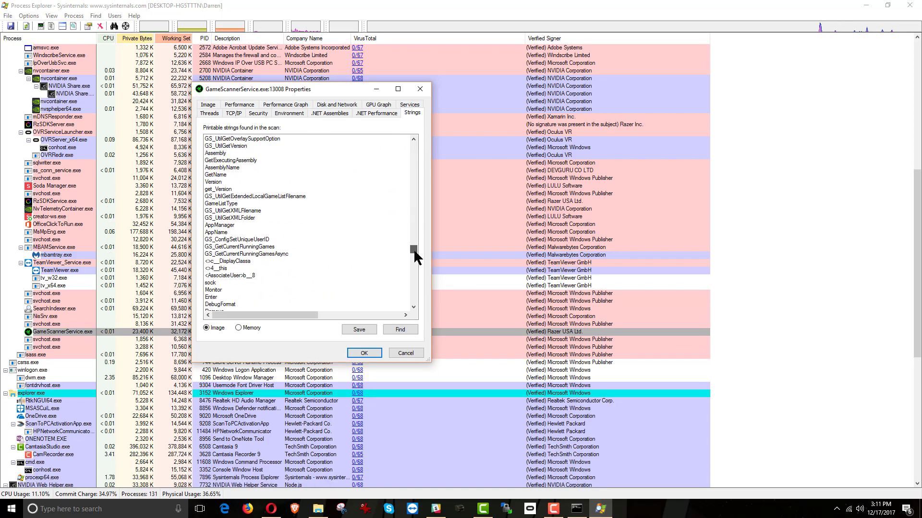
left_click(420, 91)
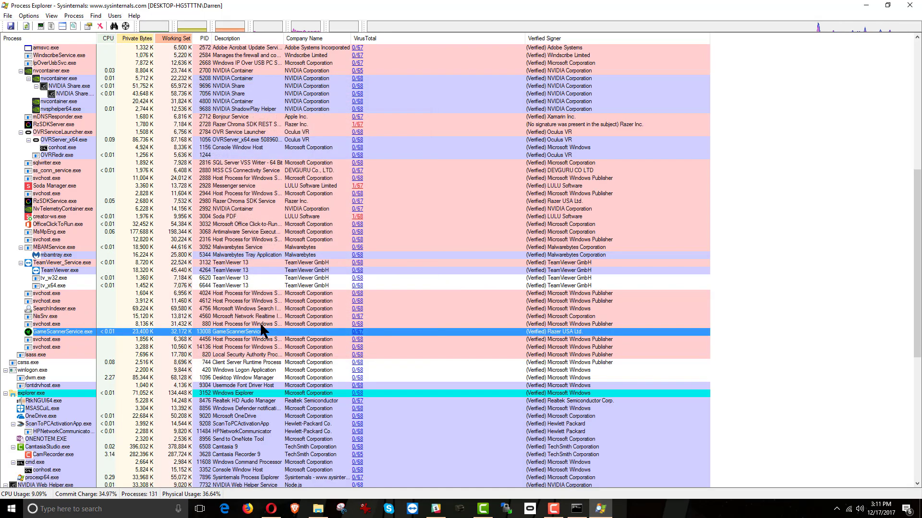
Kill the GameScannerService.exe process and confirm.
right_click(76, 333)
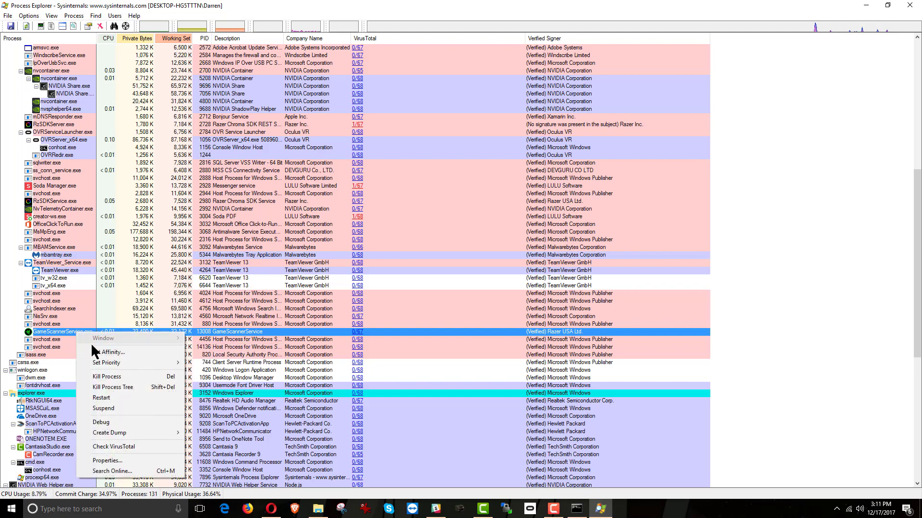
left_click(116, 378)
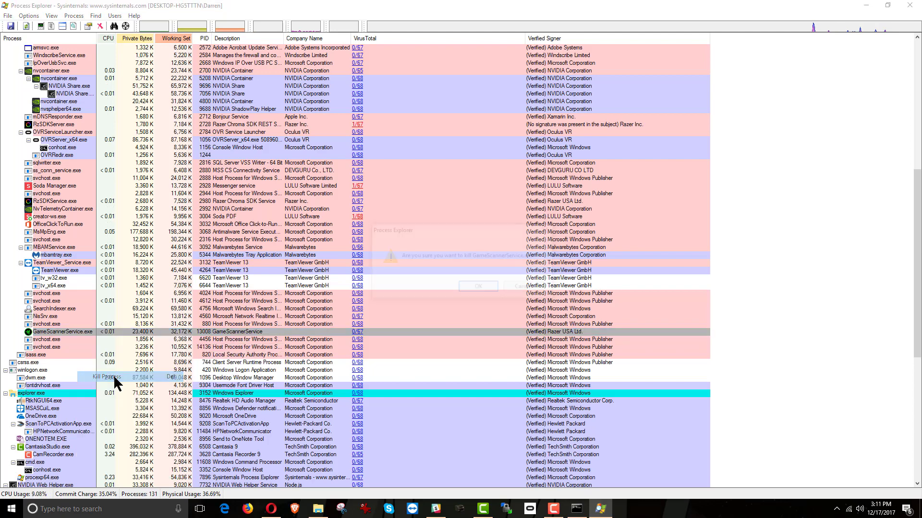
left_click(478, 288)
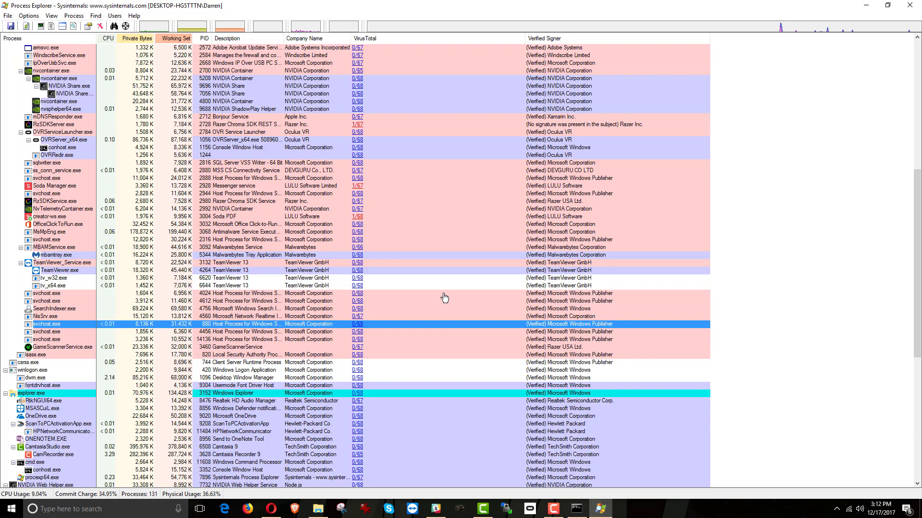
Search Windows for Services.msc and open the Services console.
left_click(95, 509)
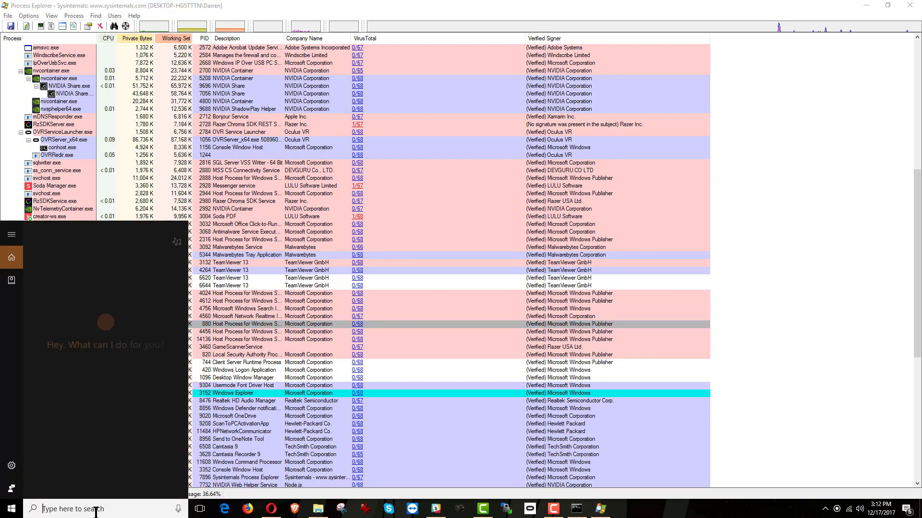
type("s")
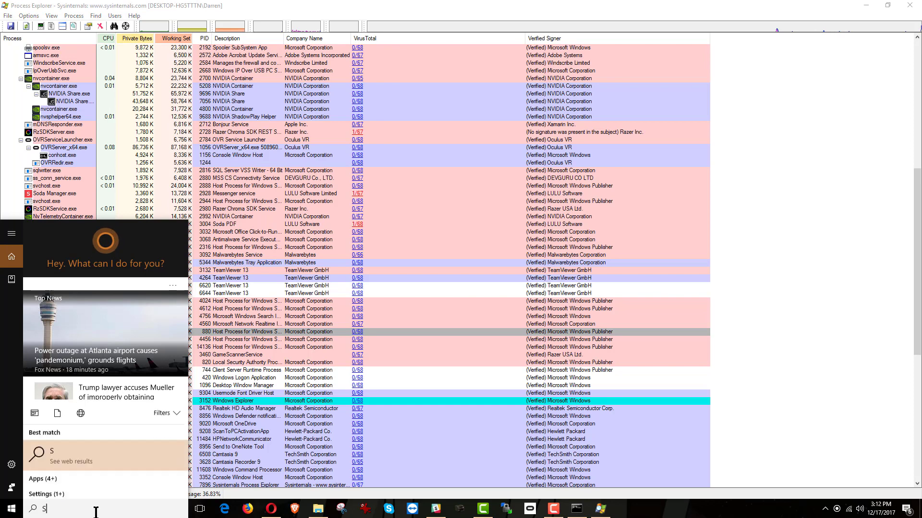
type("ervices")
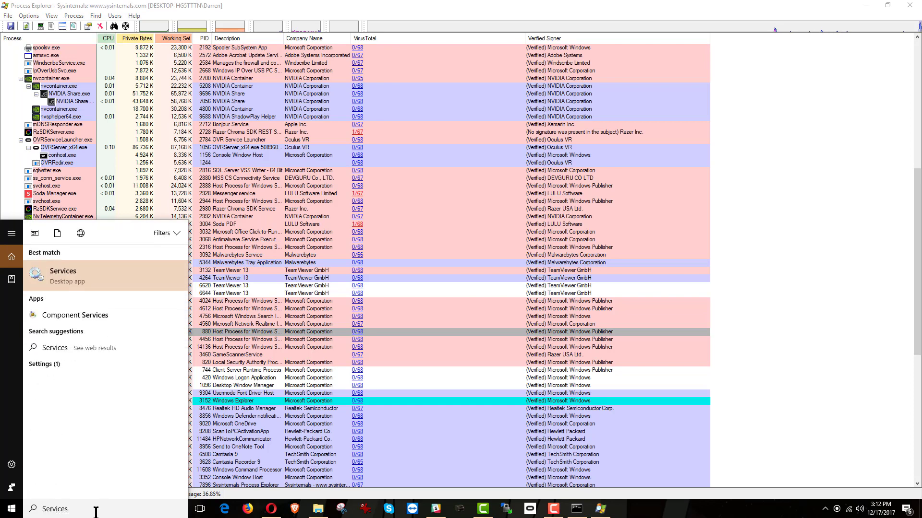
type(".")
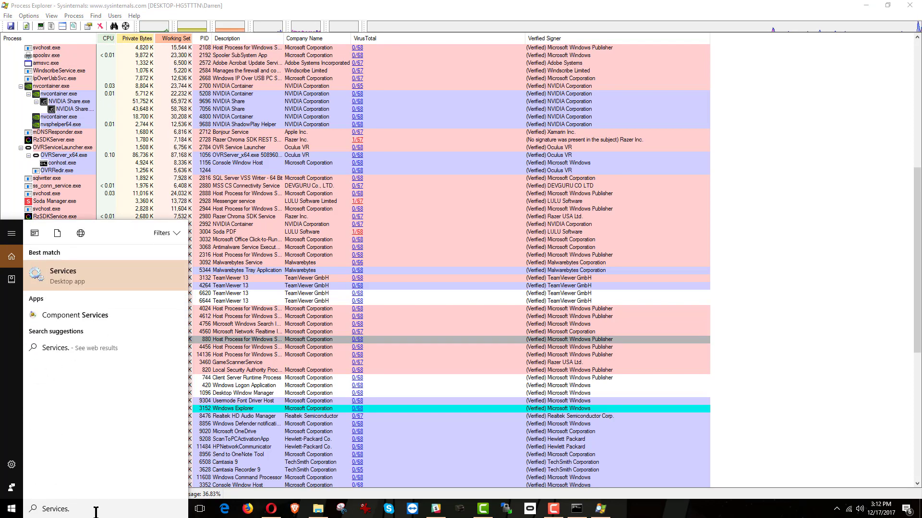
type("msc")
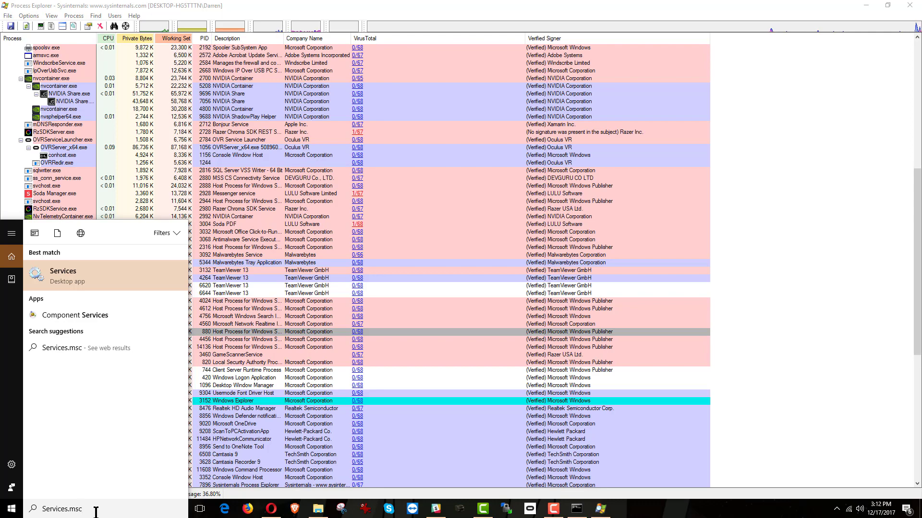
key("Return")
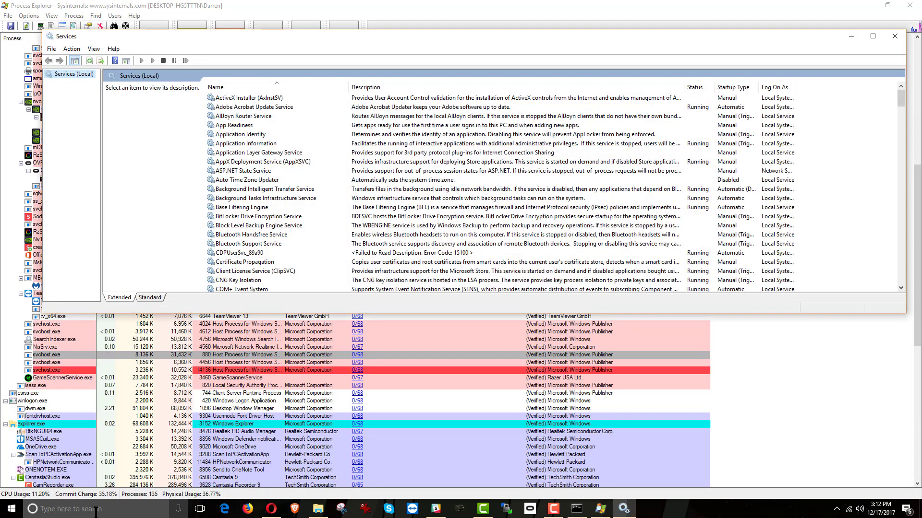
Open Task Manager, look over its list of services, and view the actions available for the AppX Deployment Service.
key("ctrl+shift+Escape")
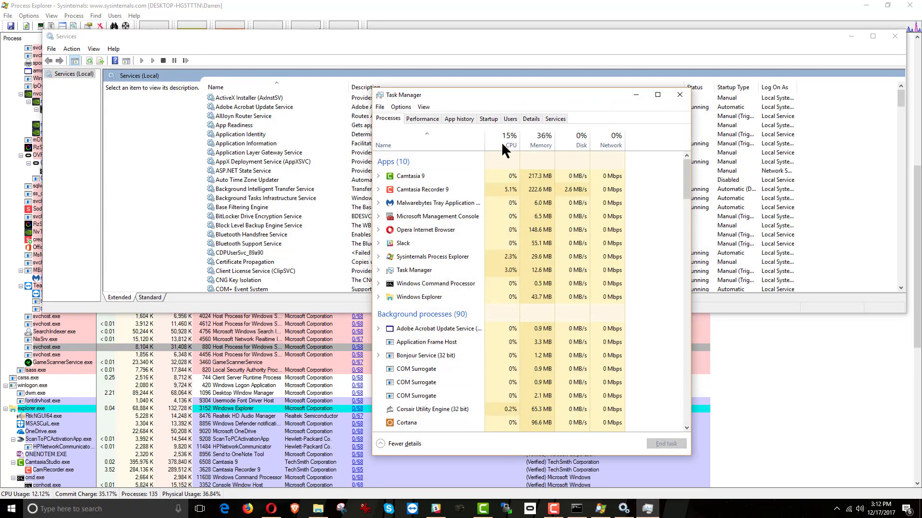
left_click_drag(547, 98, 459, 78)
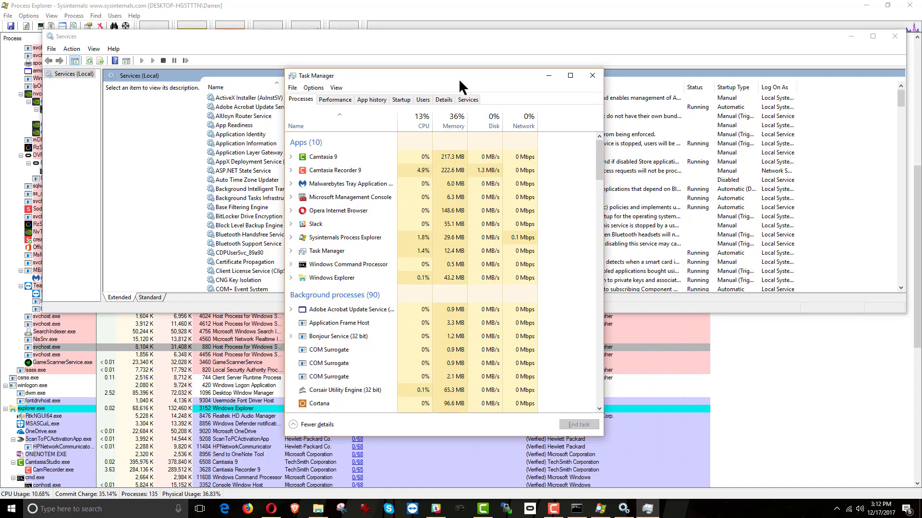
left_click(465, 99)
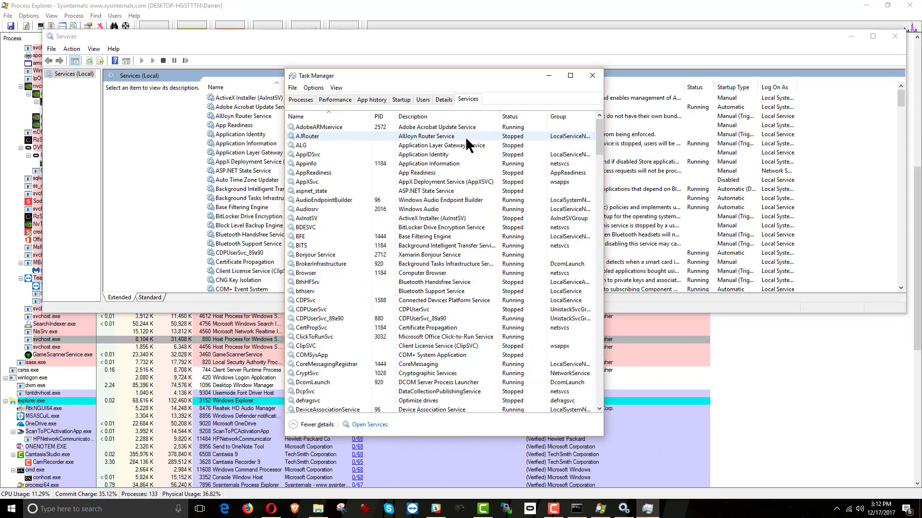
right_click(305, 182)
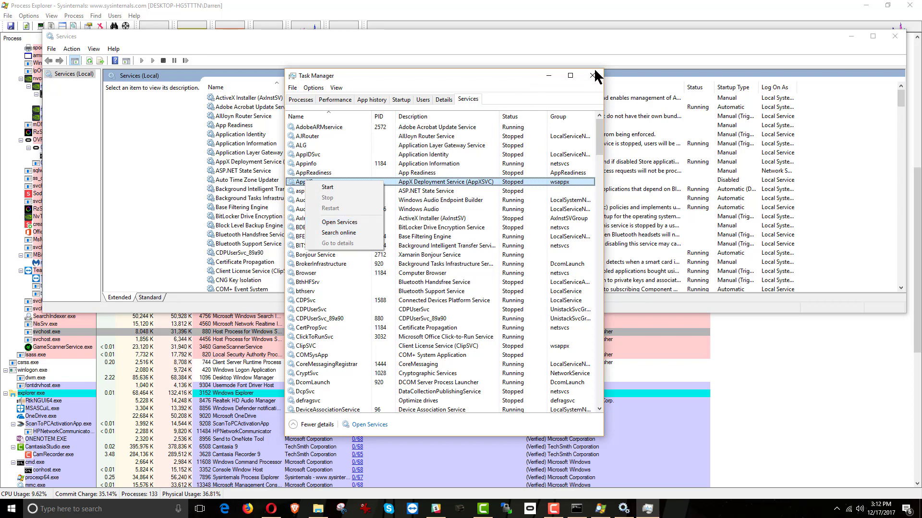
Check the startup programs in Task Manager, expand the Razer Synapse entry, and close Task Manager.
left_click(401, 101)
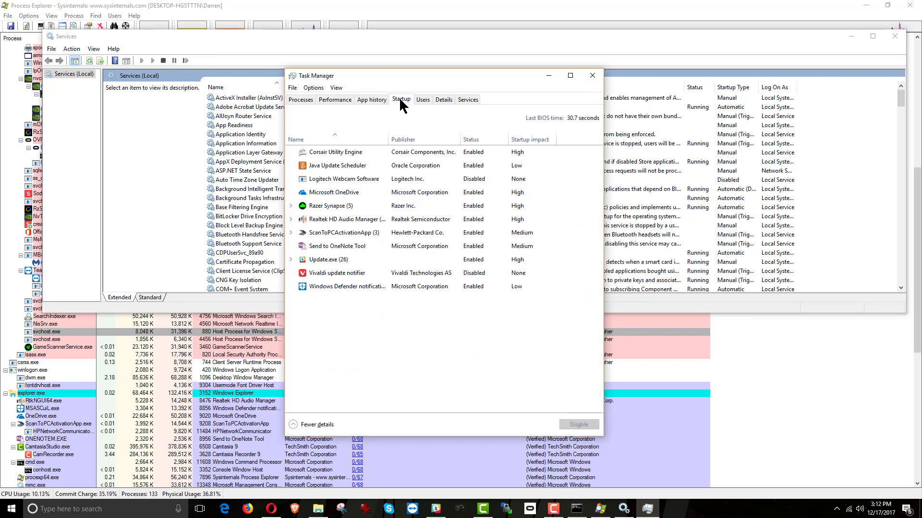
left_click(291, 206)
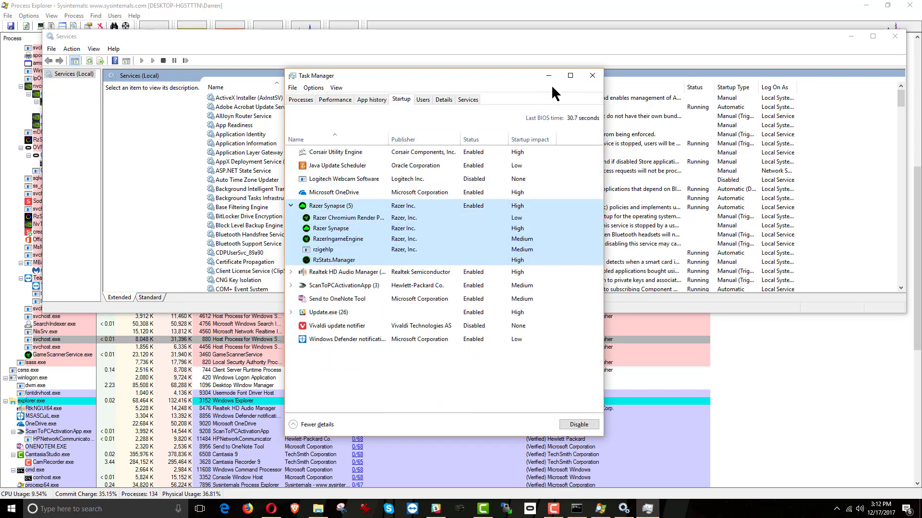
left_click(592, 75)
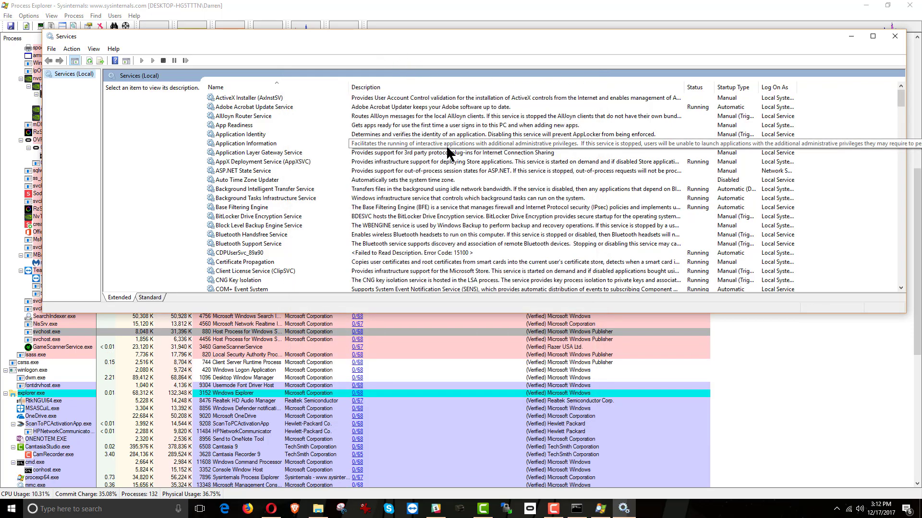
Find Razer Game Scanner in the Services console and select it.
scroll(447, 149, "down", 6)
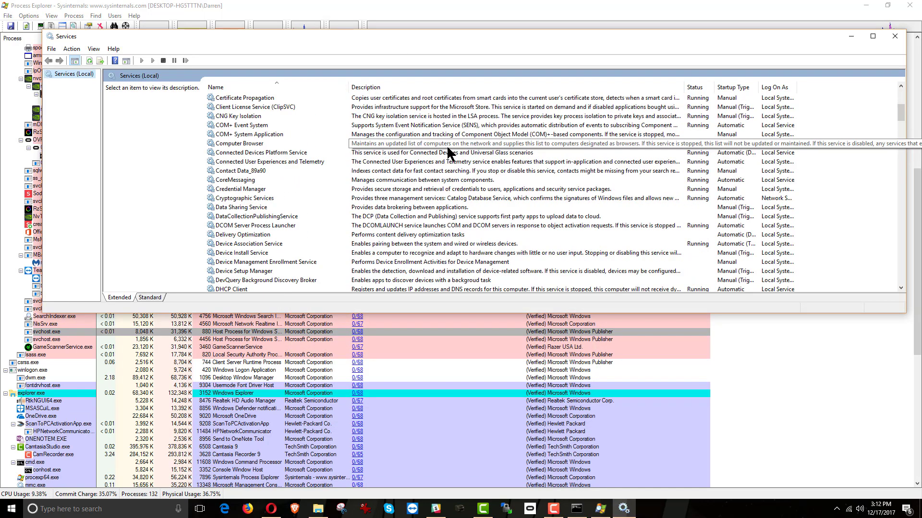
scroll(444, 154, "down", 20)
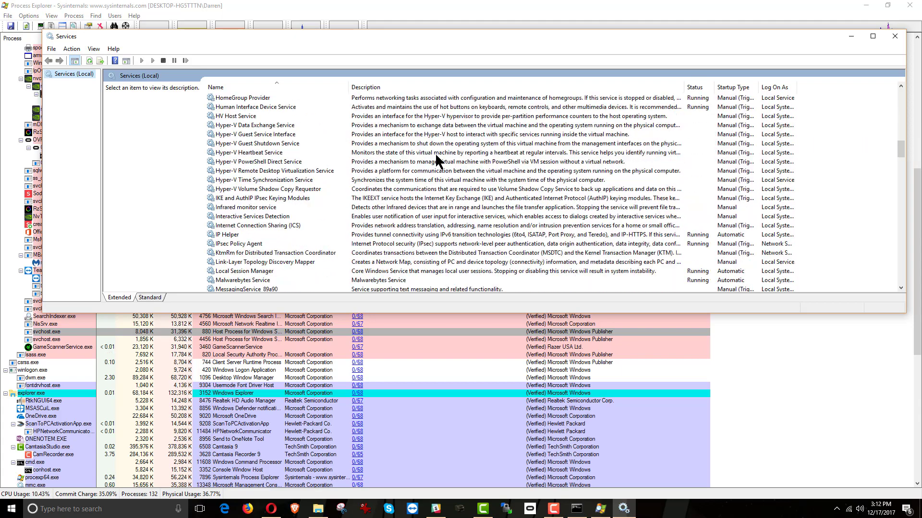
scroll(435, 153, "down", 13)
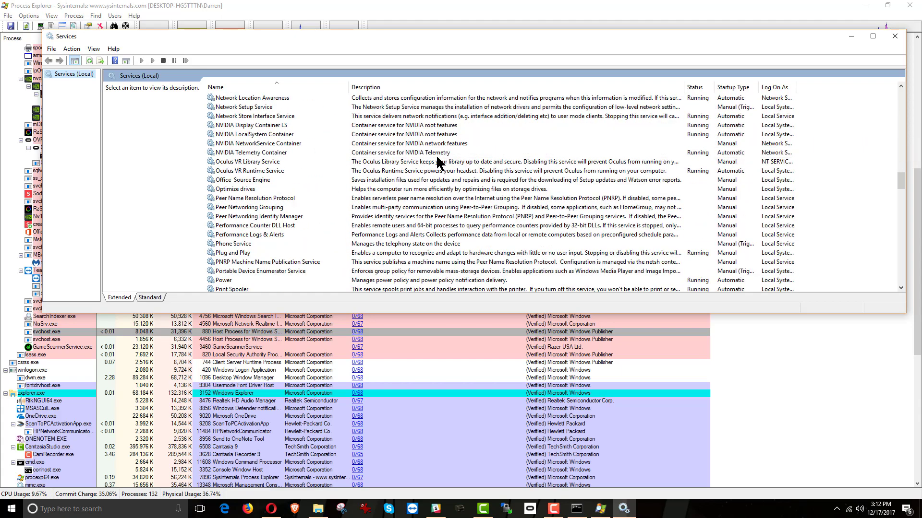
scroll(437, 163, "down", 4)
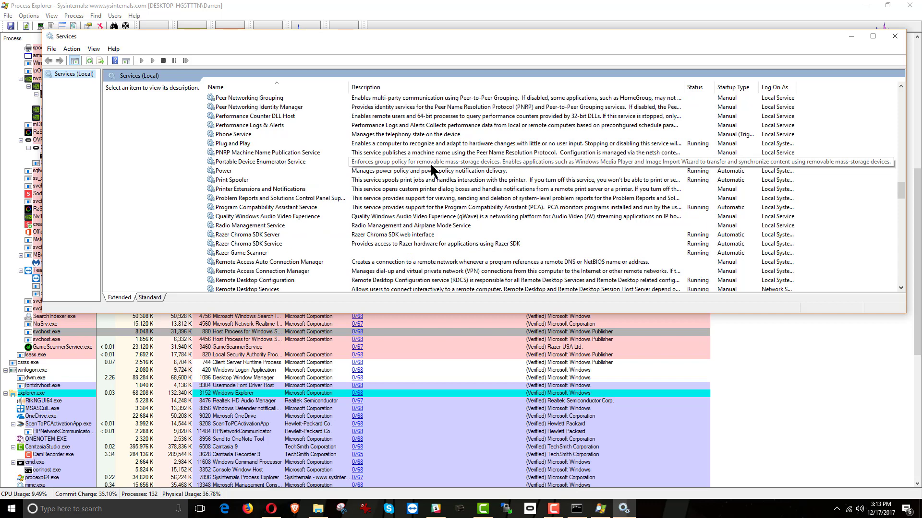
left_click(252, 254)
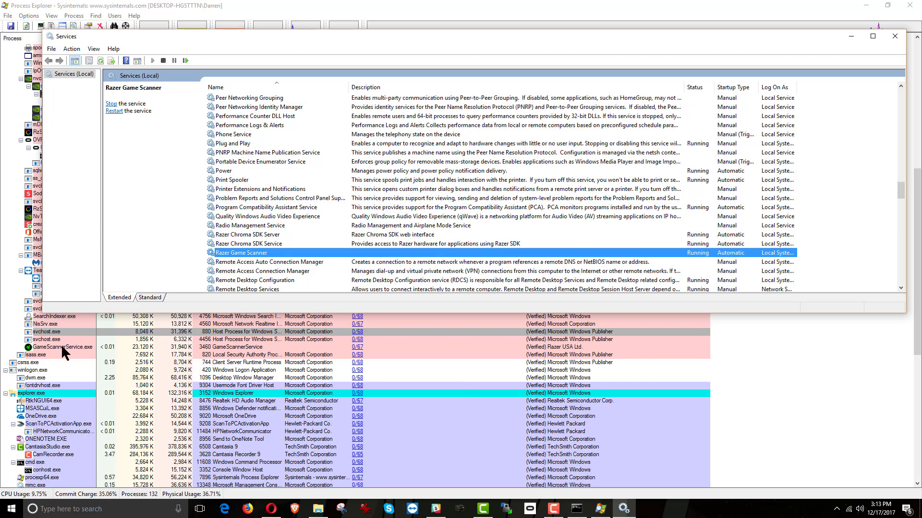
Return to Process Explorer, kill the respawned GameScannerService.exe process and confirm.
left_click(354, 10)
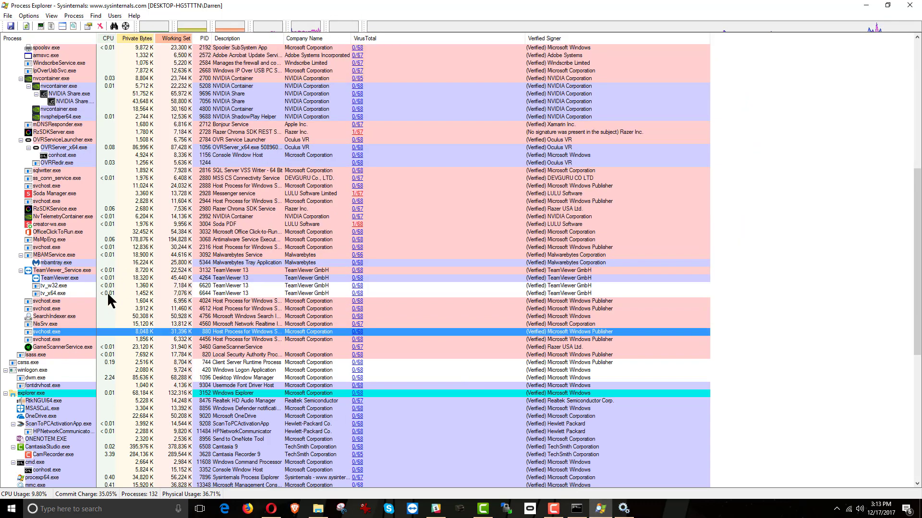
right_click(48, 347)
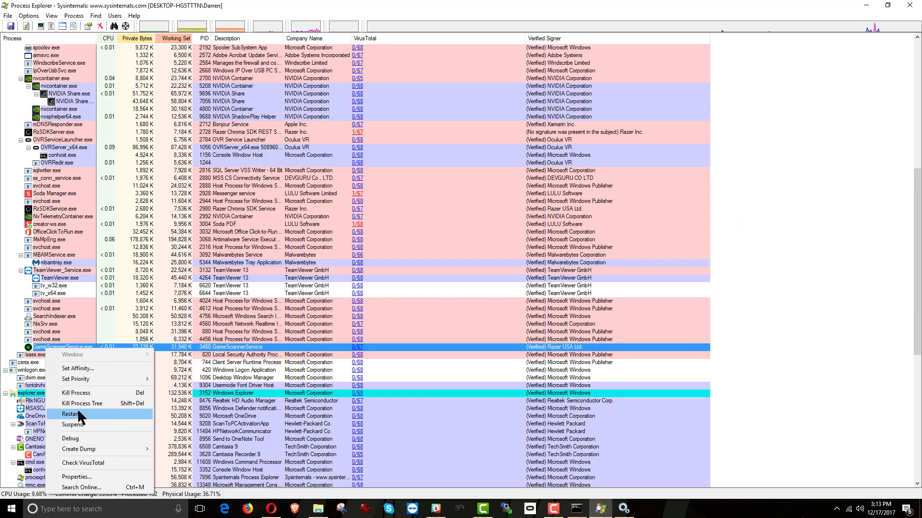
left_click(72, 414)
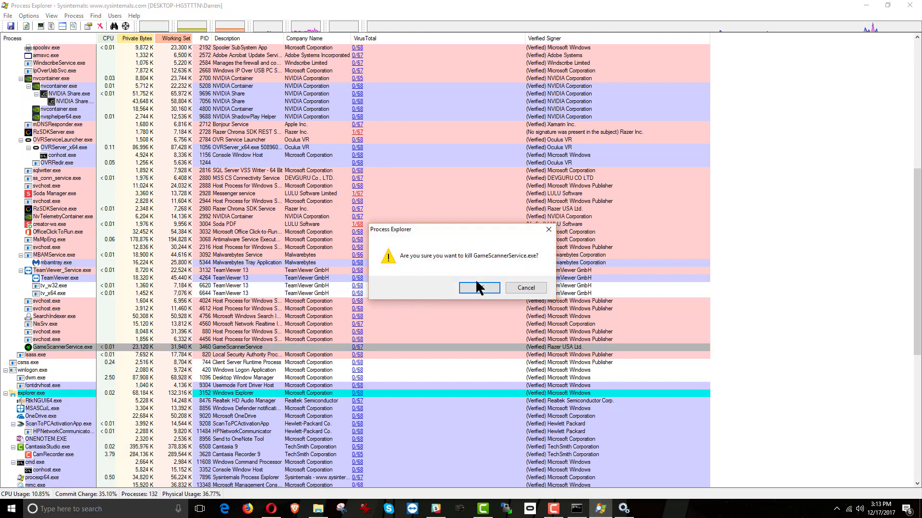
left_click(477, 289)
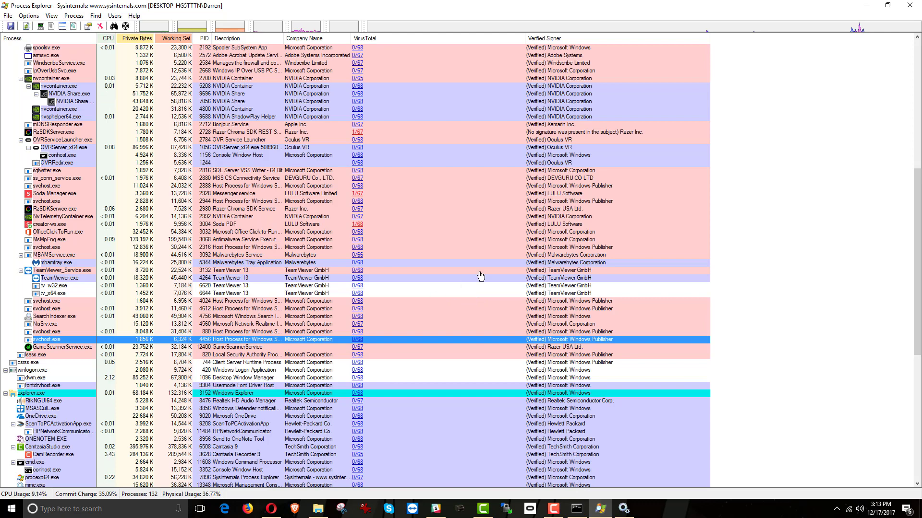
Switch to the Services console, open the properties of Razer Game Scanner and set its startup type to Disabled.
left_click(623, 509)
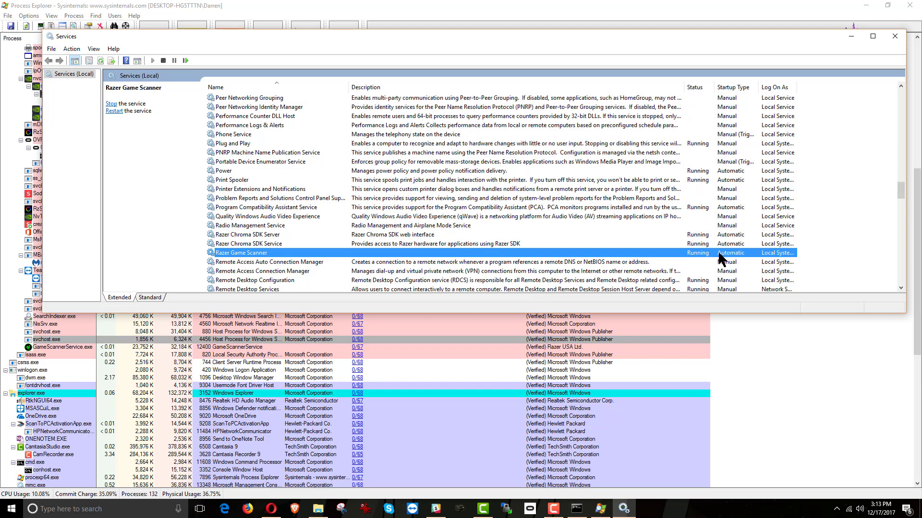
right_click(611, 256)
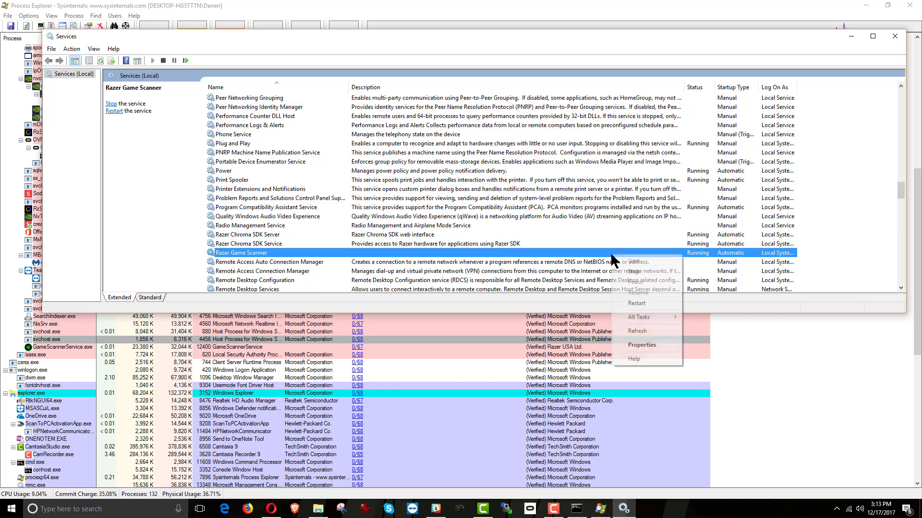
left_click(642, 345)
left_click(468, 167)
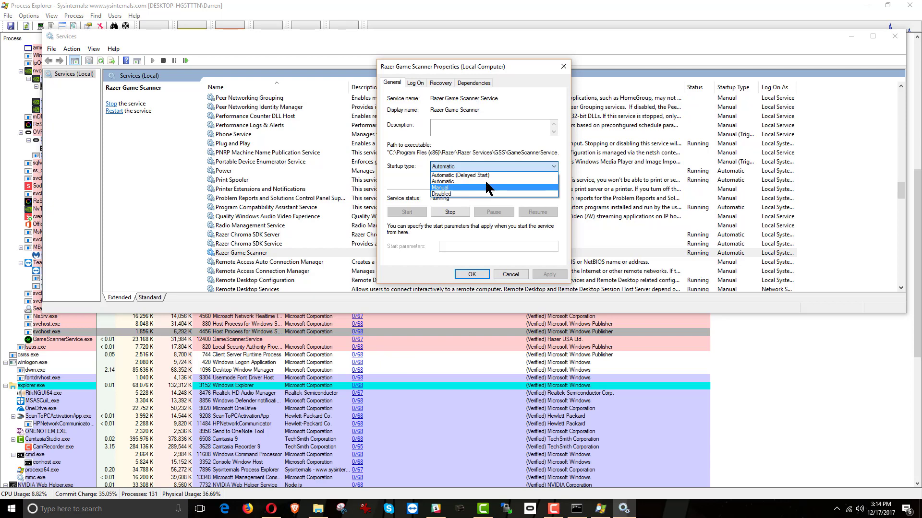
left_click(442, 194)
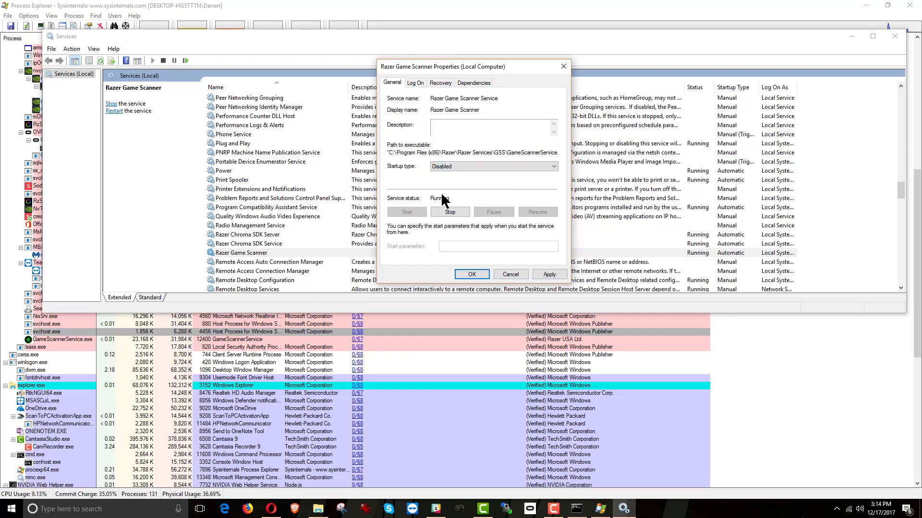
Stop the Razer Game Scanner service, apply the changes and close its properties.
left_click(447, 212)
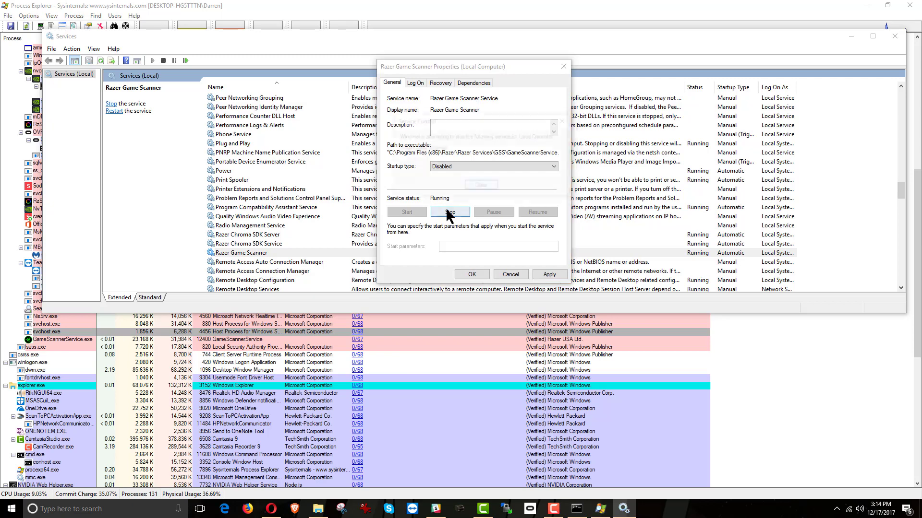
left_click(549, 274)
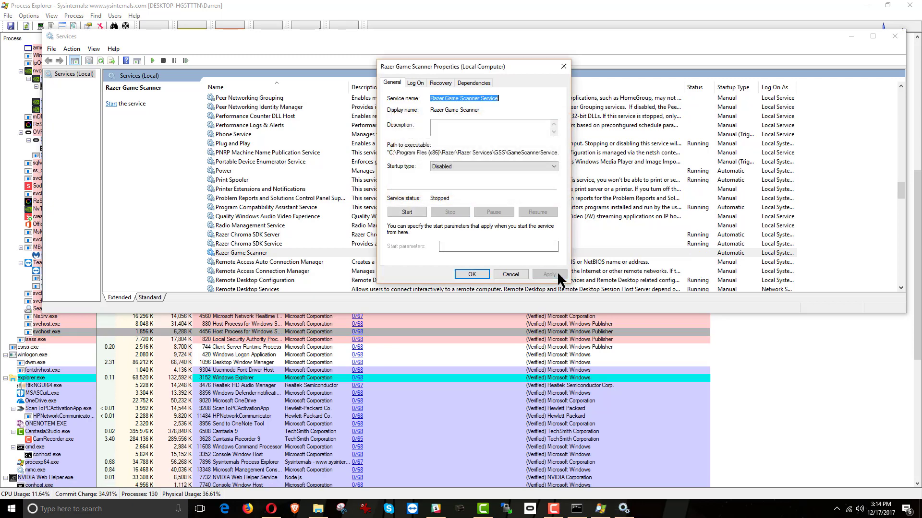
left_click(477, 275)
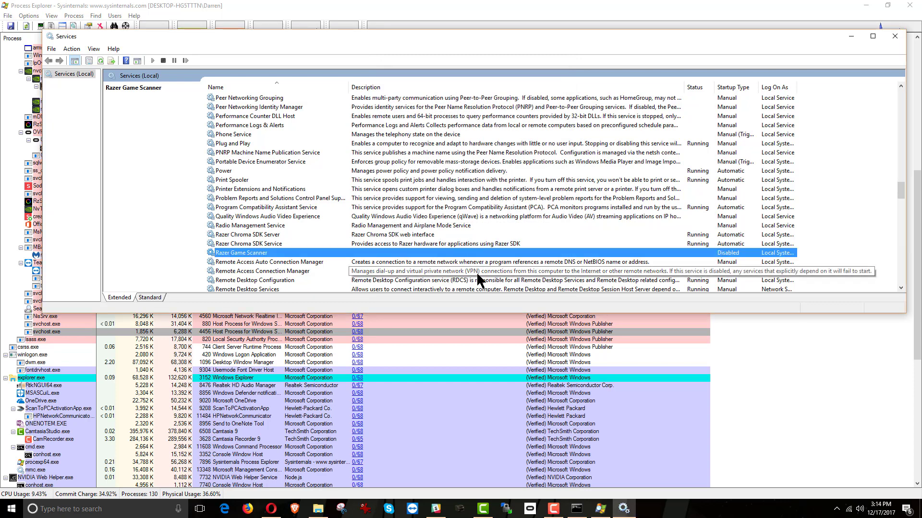
Check Process Explorer for GameScannerService.exe, return to Services, and review Task Manager's startup programs before closing it.
left_click(799, 10)
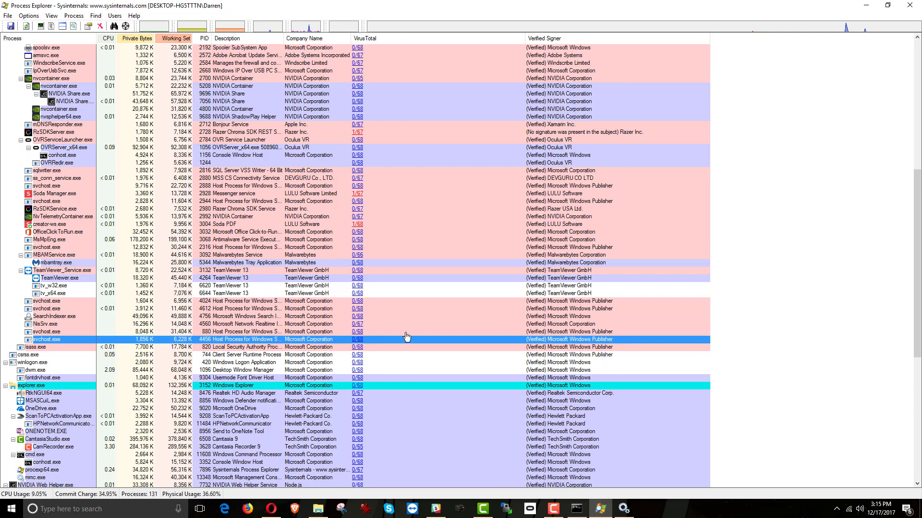
left_click(623, 508)
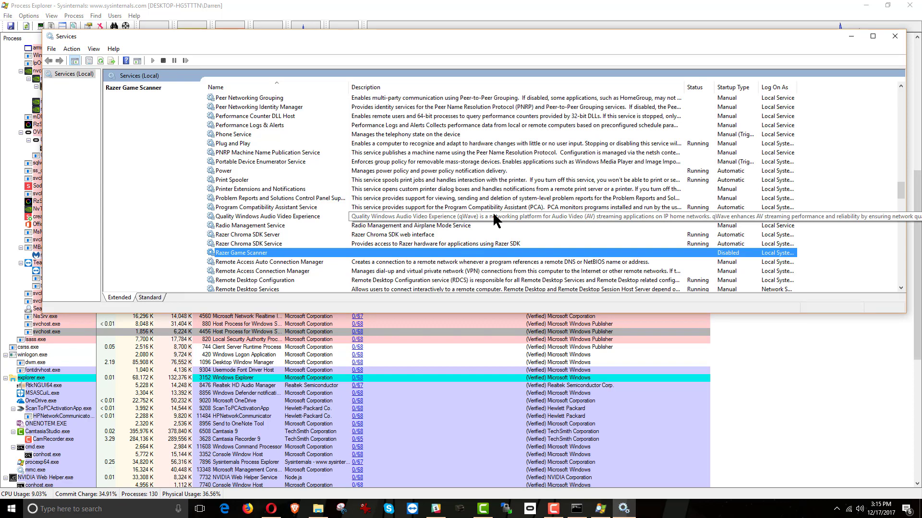
key("ctrl+shift+Escape")
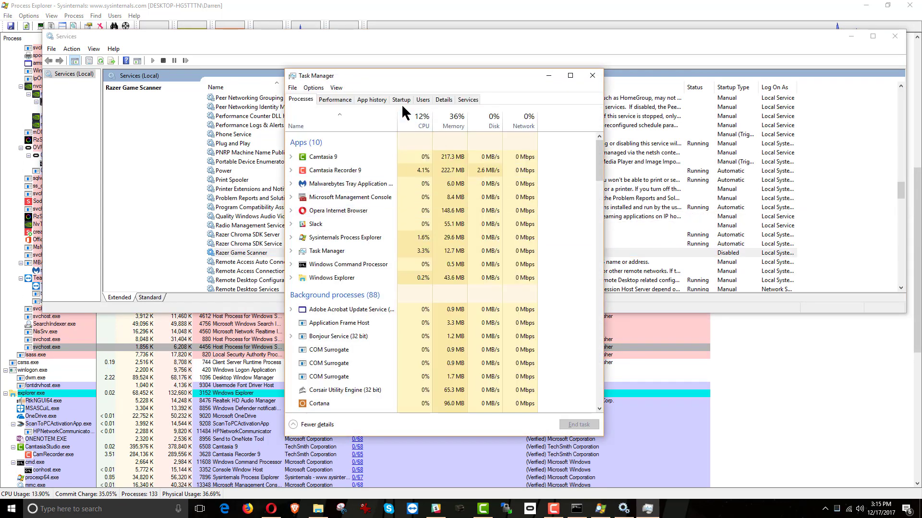
left_click(402, 100)
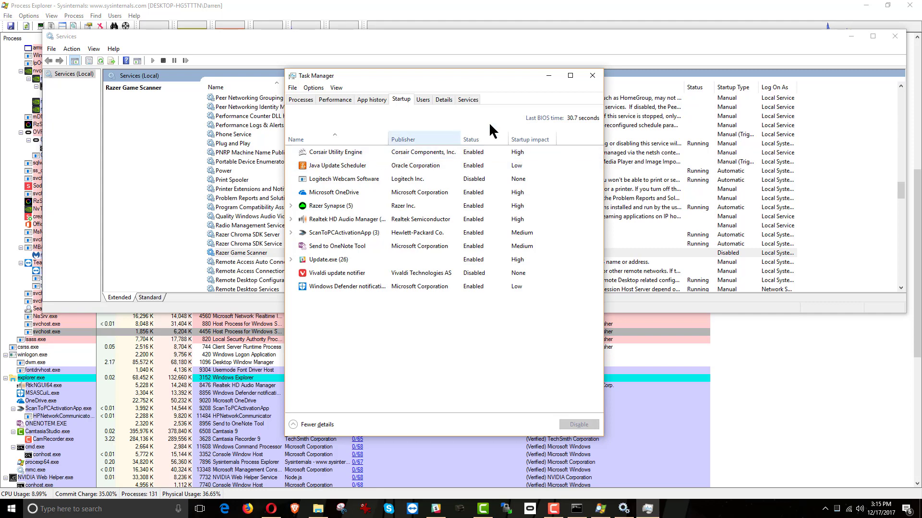
left_click(592, 76)
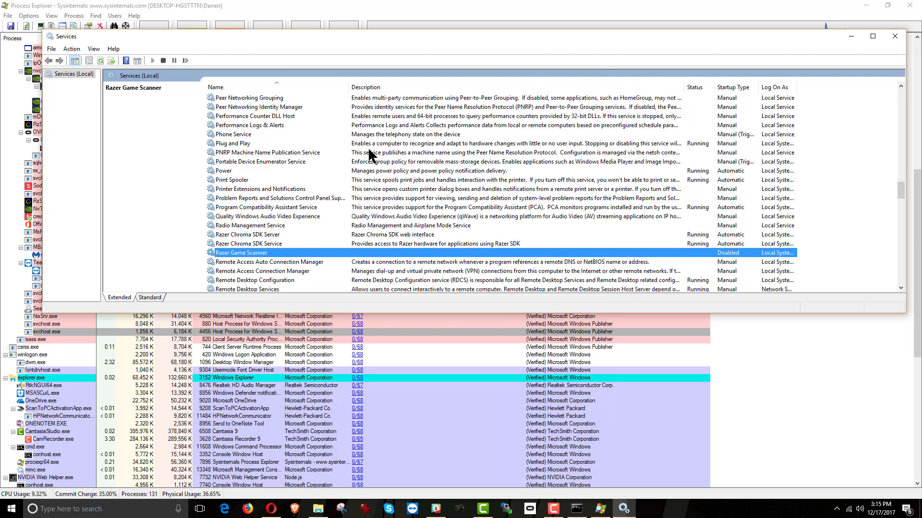